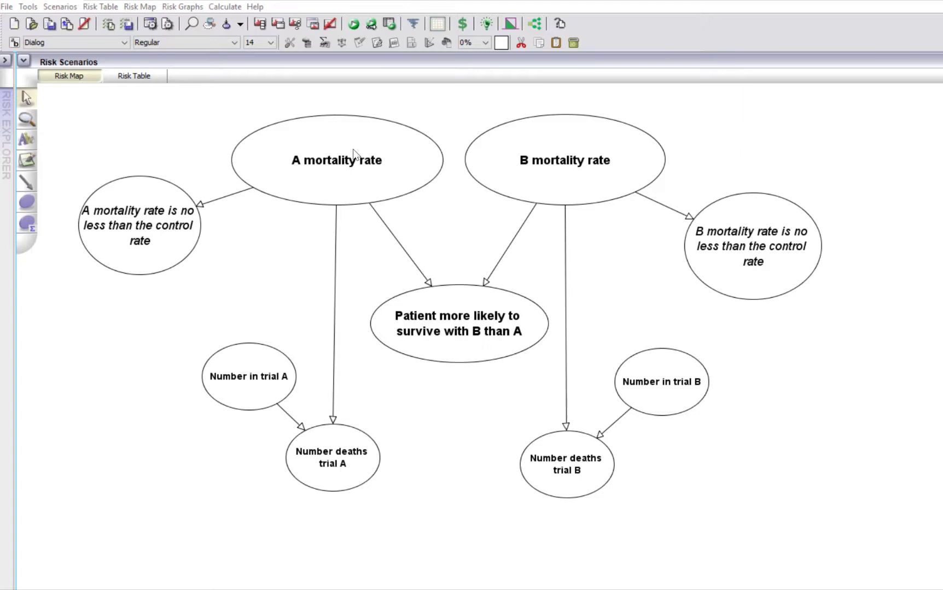
left_click(346, 186)
left_click(519, 184)
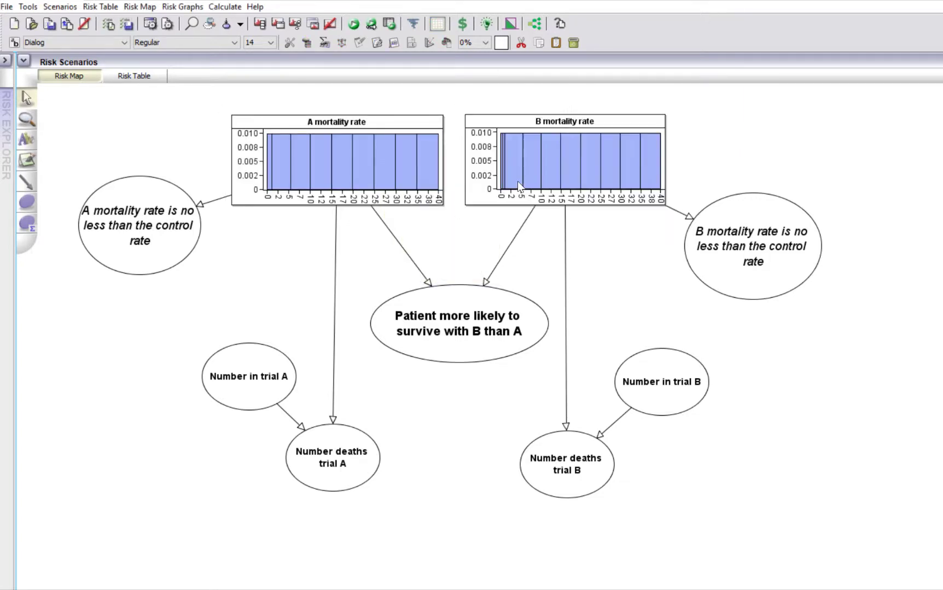
mouse_move(336, 170)
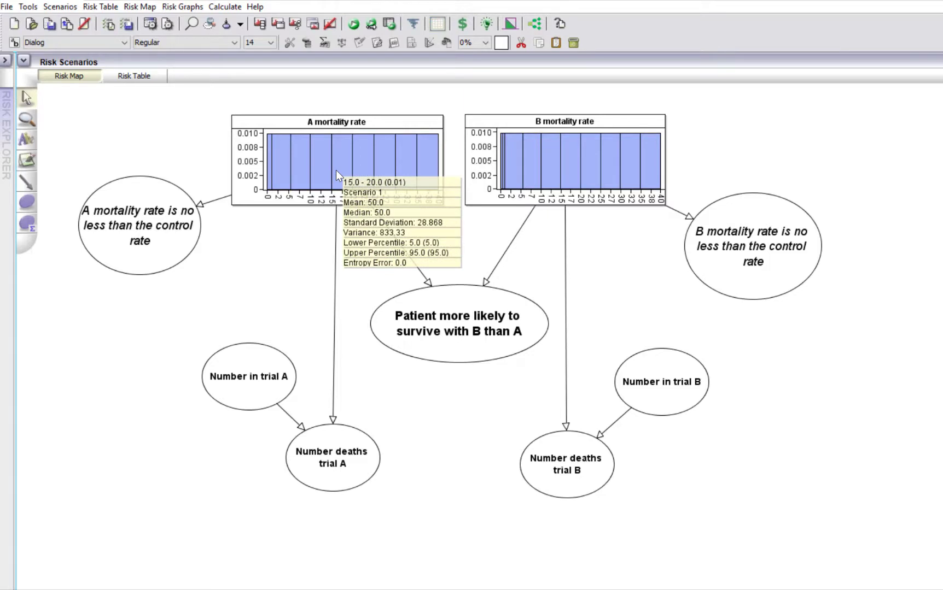
left_click(335, 170)
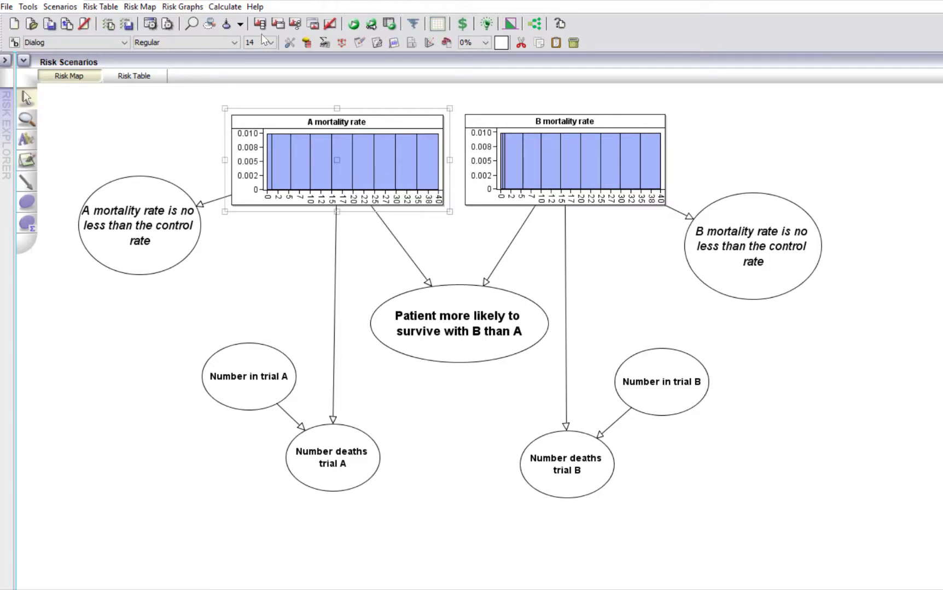
left_click(323, 42)
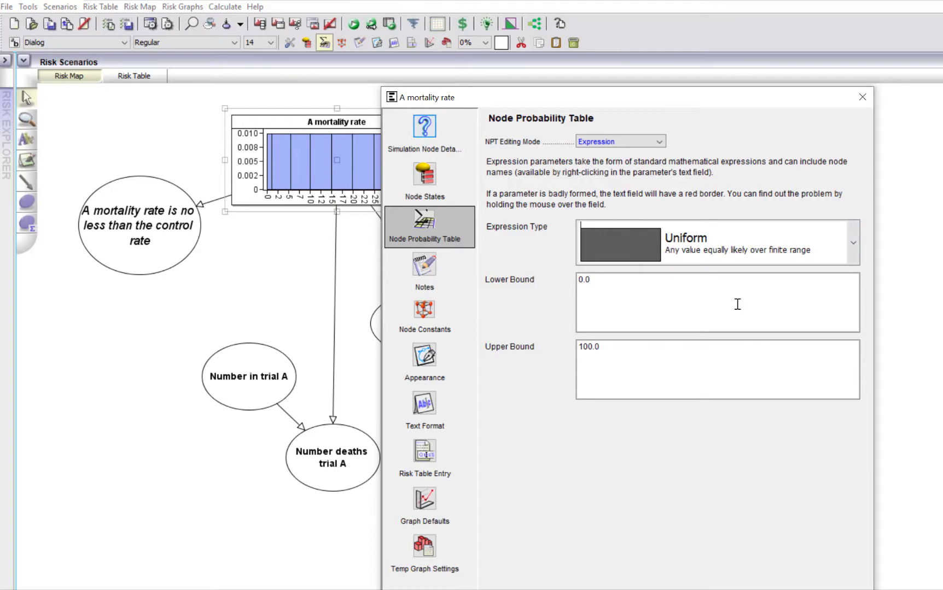
left_click(864, 99)
mouse_move(383, 189)
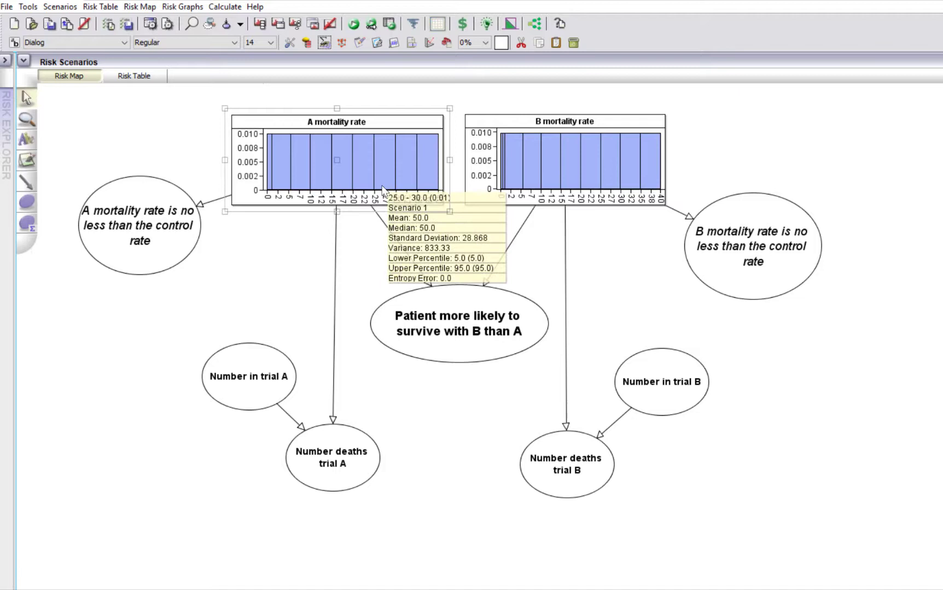
left_click(512, 186)
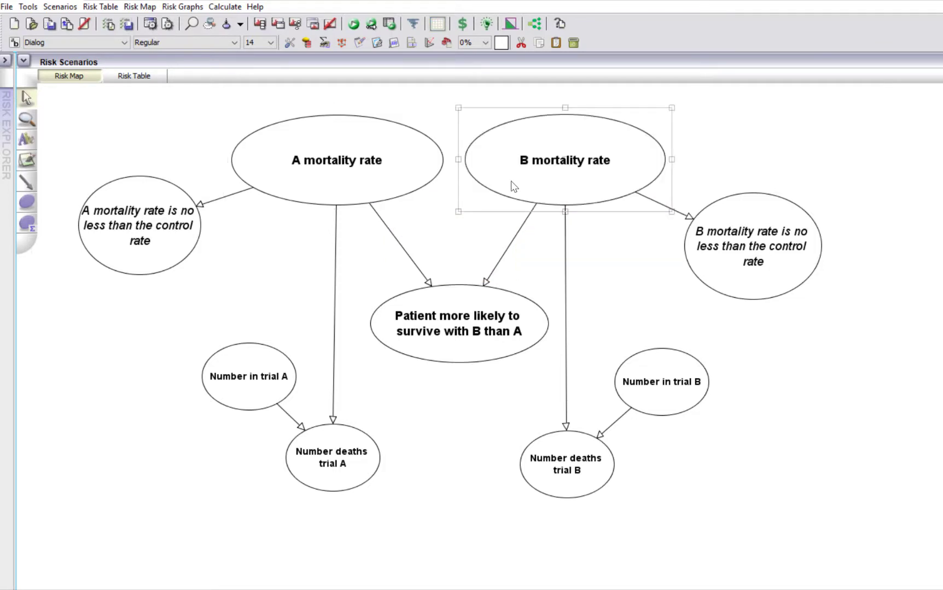
left_click(468, 417)
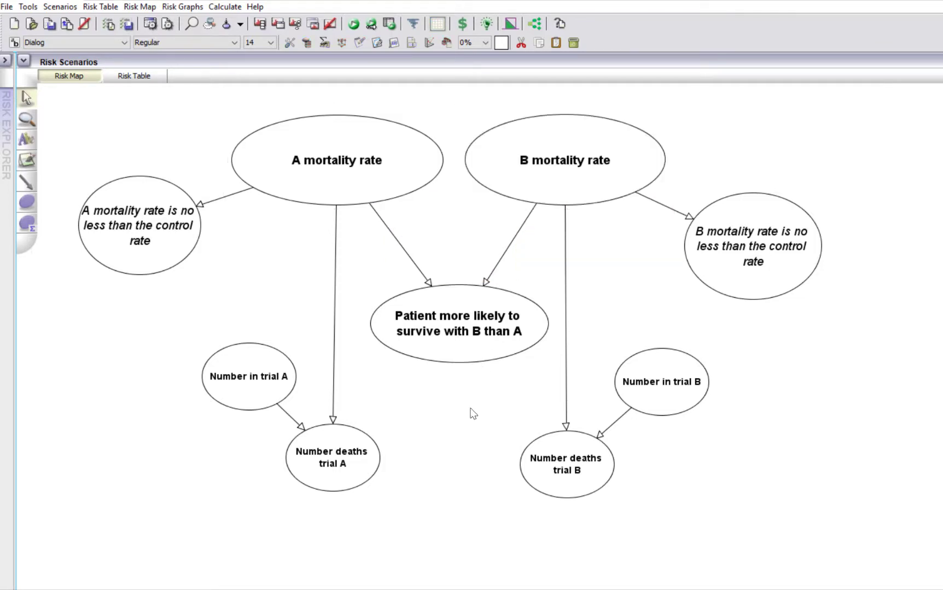
left_click(360, 475)
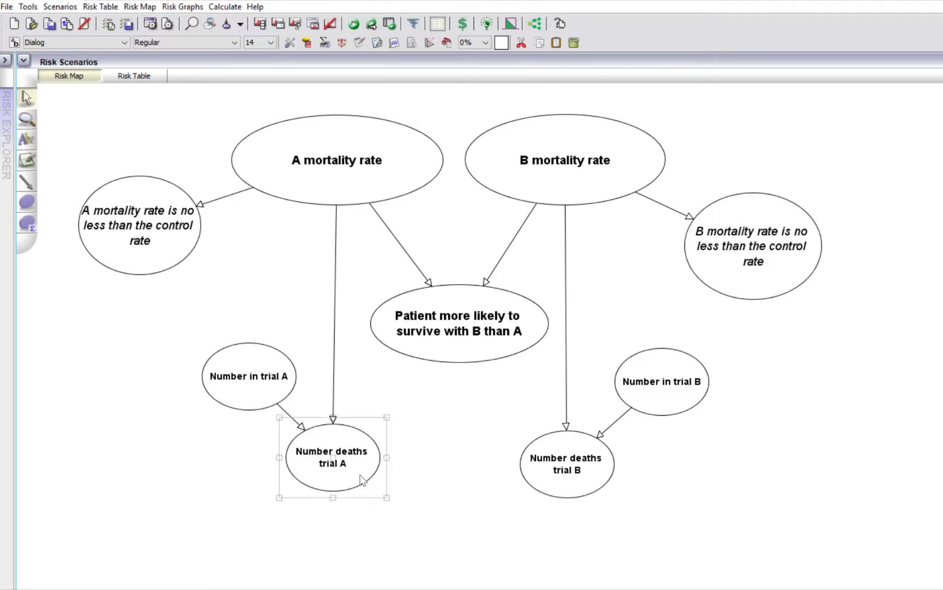
left_click(324, 44)
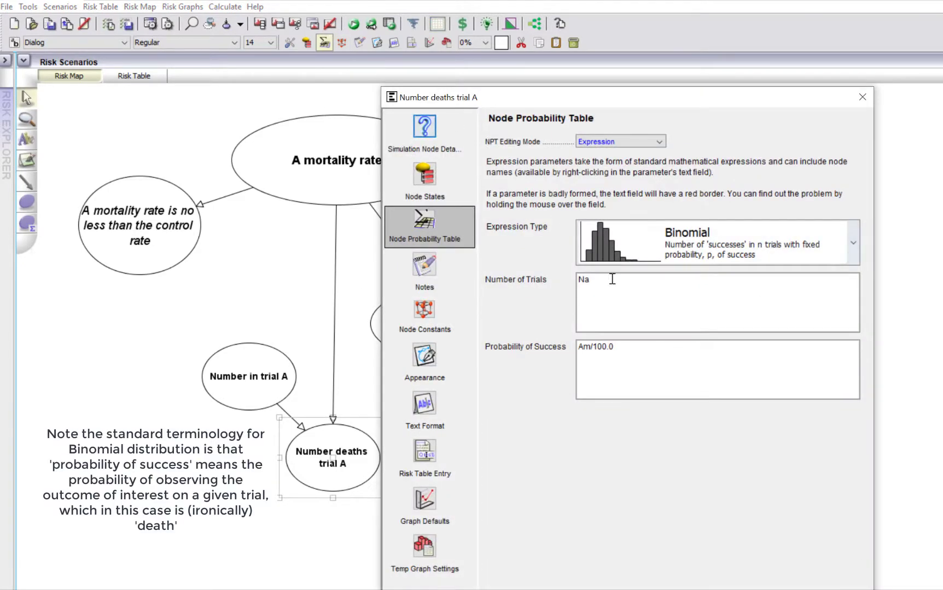
left_click(654, 292)
right_click(654, 292)
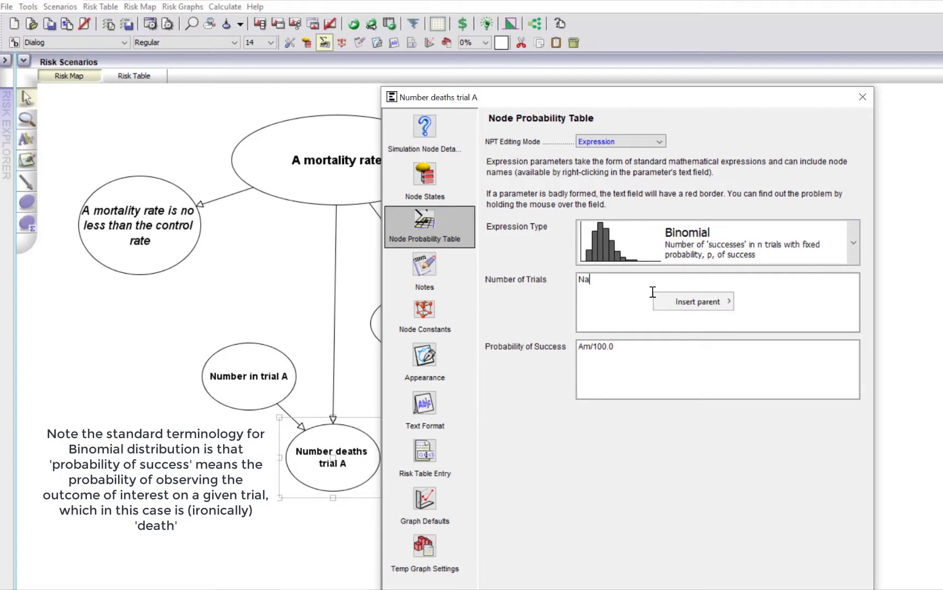
mouse_move(683, 303)
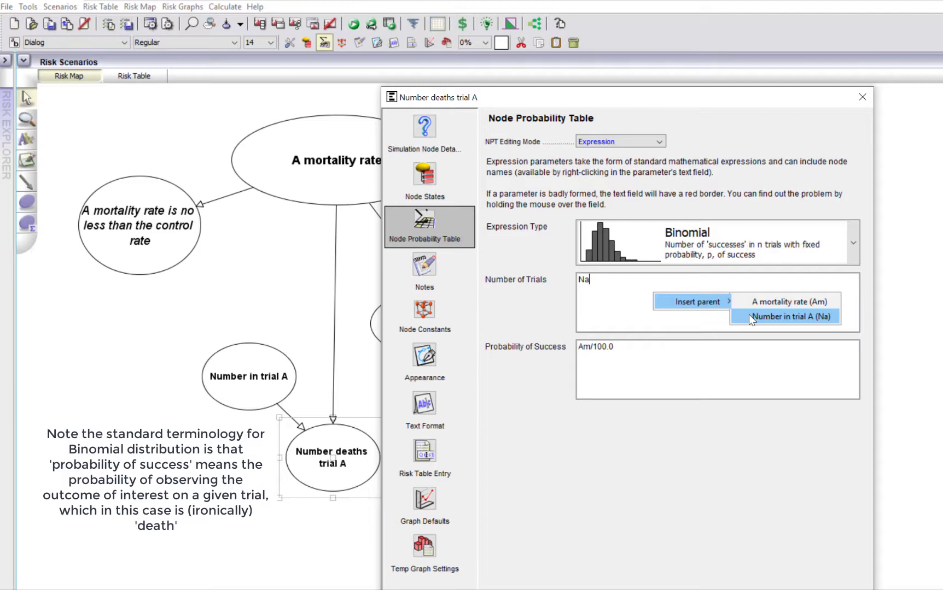
left_click(690, 353)
right_click(690, 353)
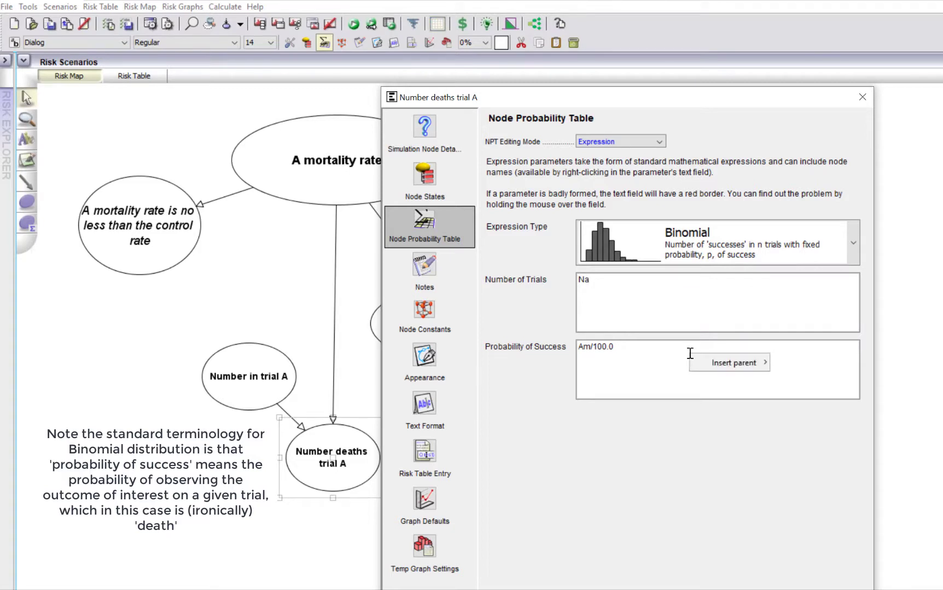
mouse_move(769, 360)
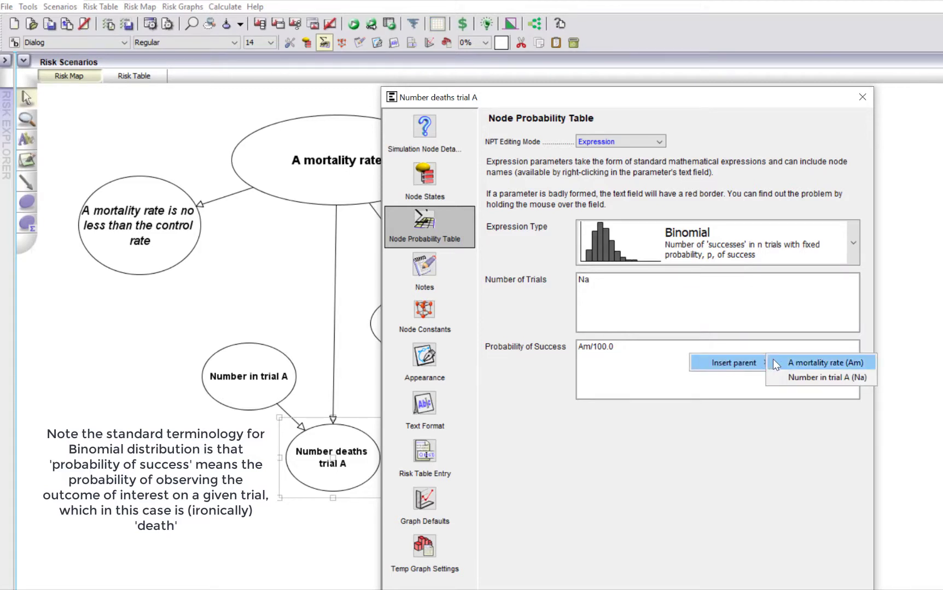
left_click(671, 374)
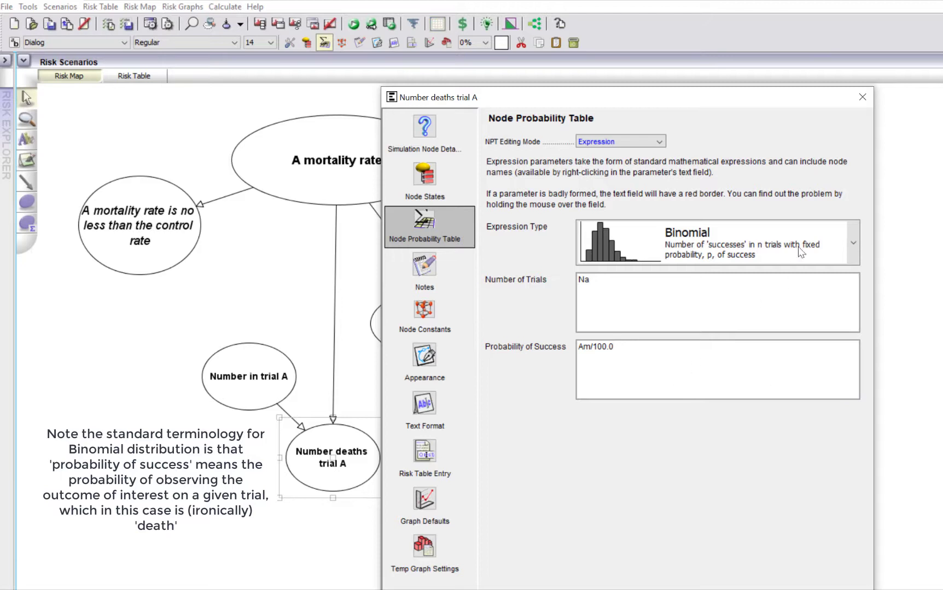
left_click(862, 98)
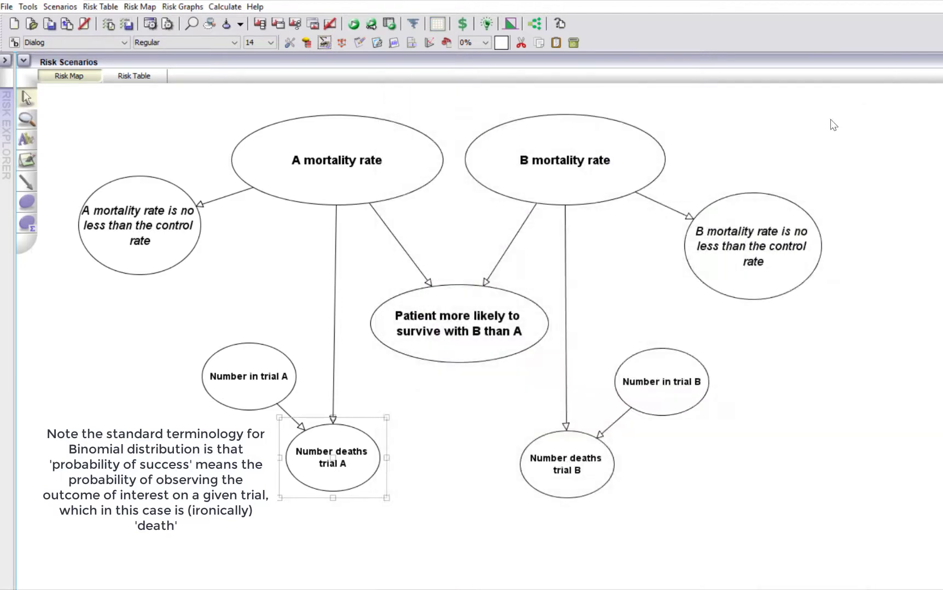
left_click(591, 474)
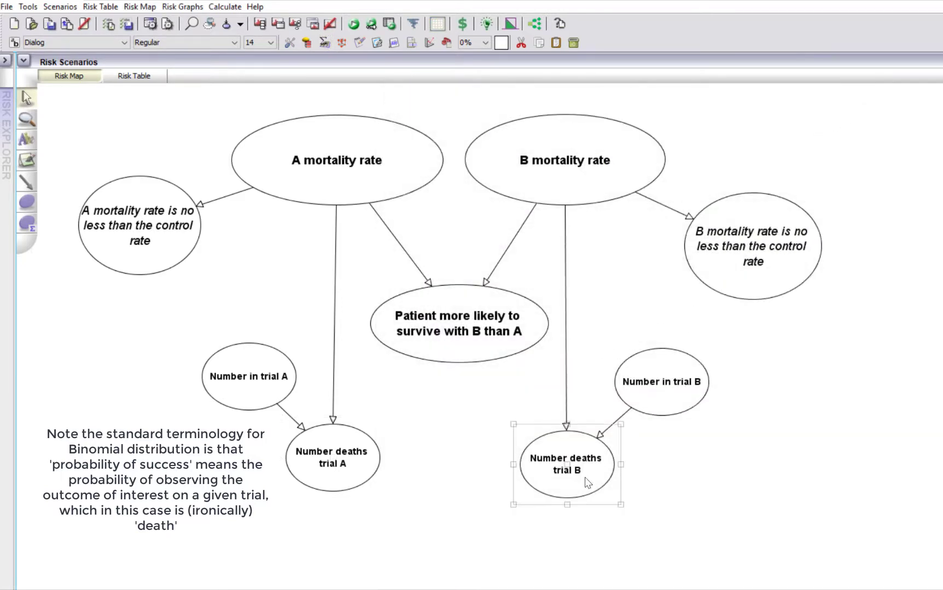
left_click(326, 40)
right_click(639, 289)
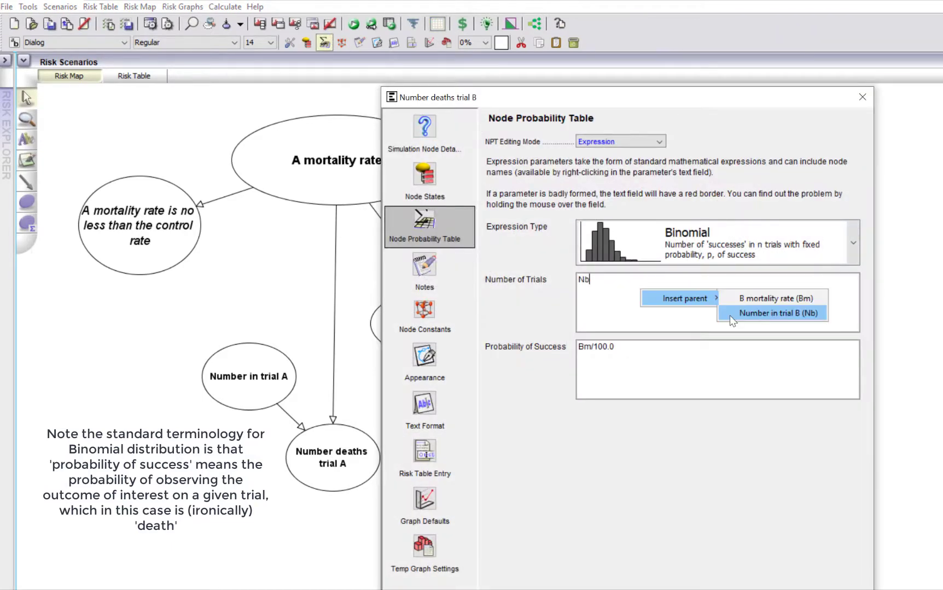
left_click(682, 362)
right_click(683, 362)
mouse_move(728, 374)
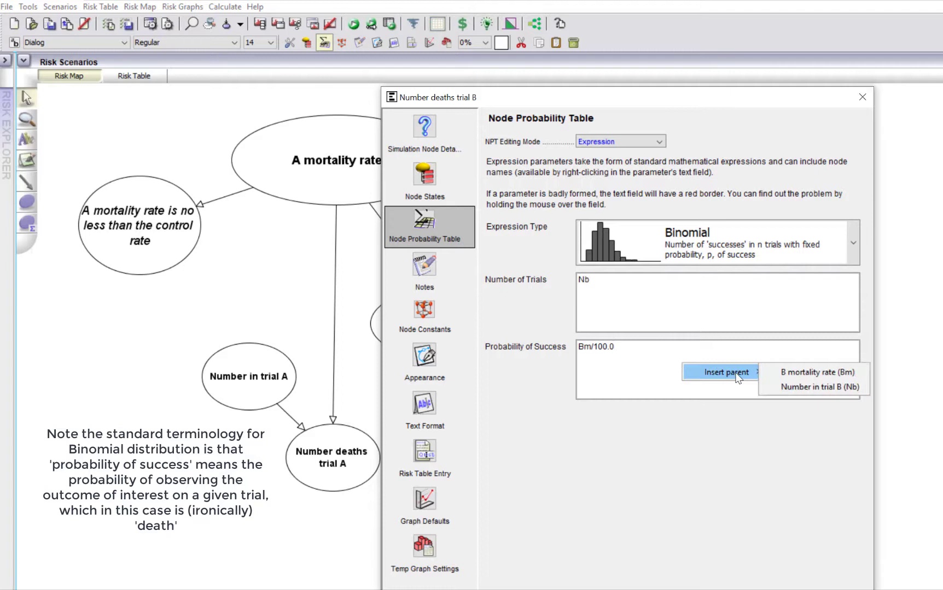
left_click(659, 379)
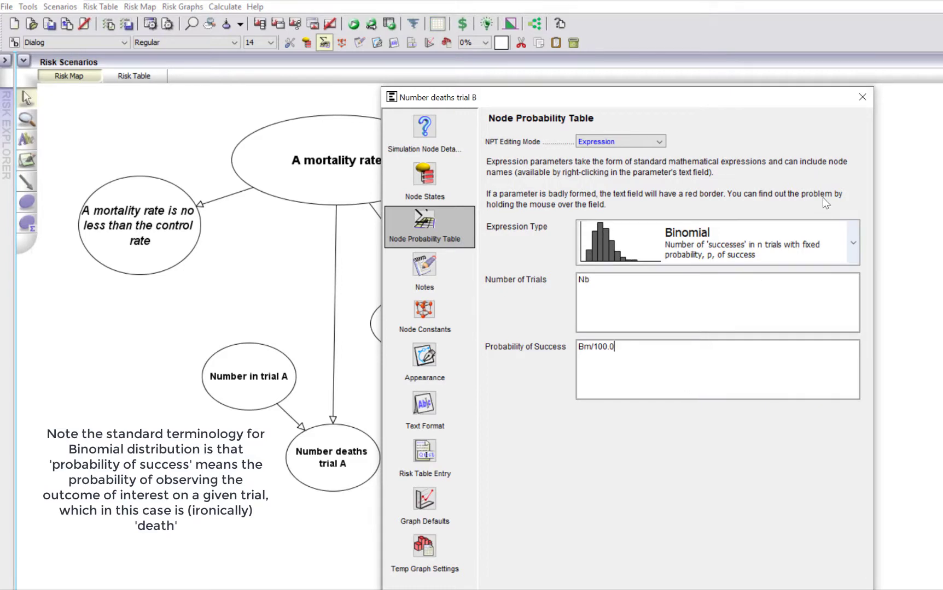
left_click(863, 98)
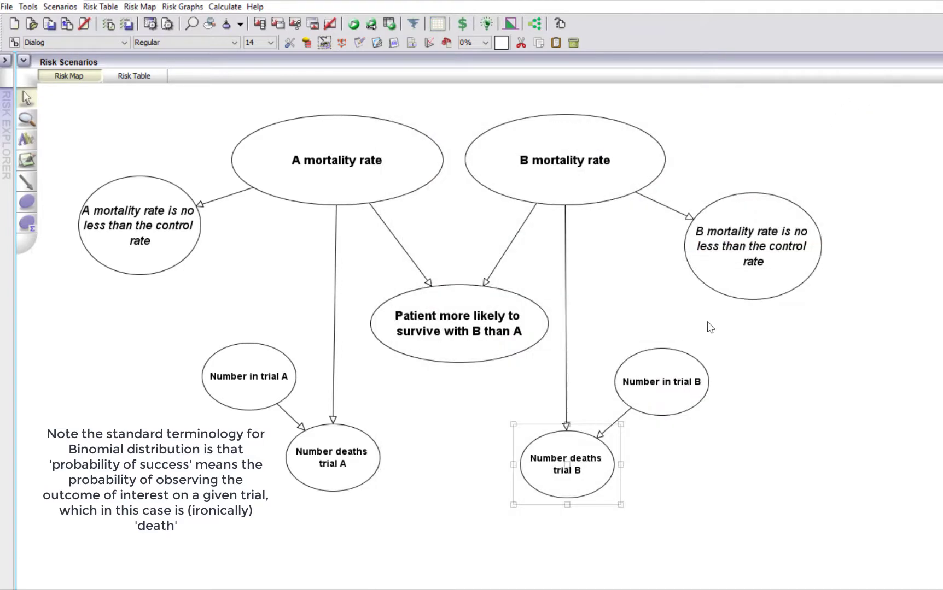
left_click(766, 511)
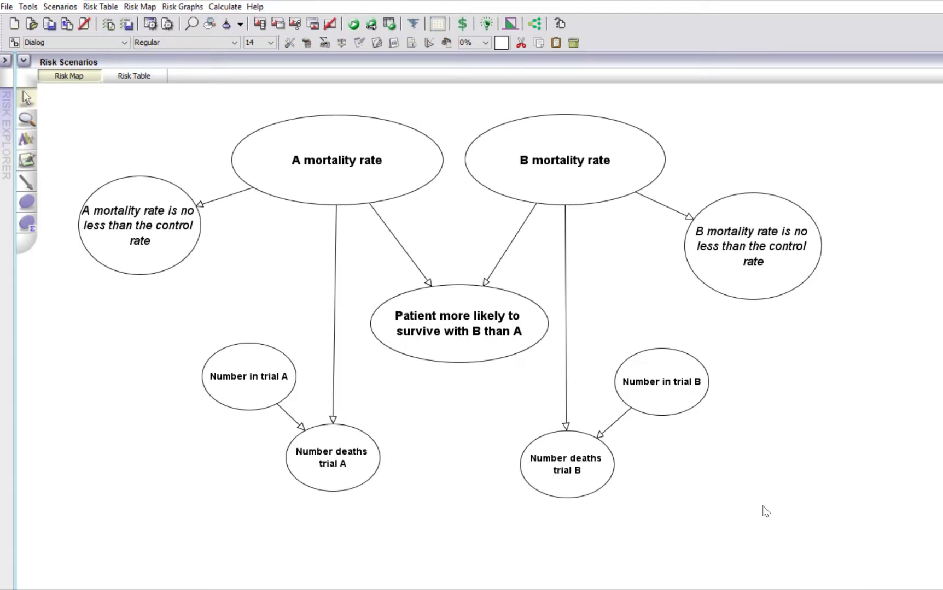
left_click(449, 353)
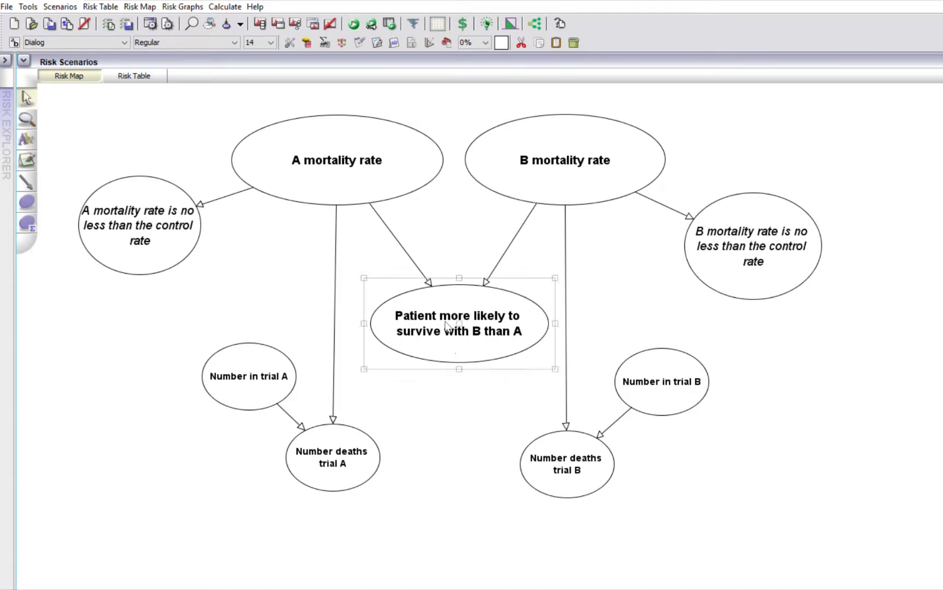
left_click(324, 43)
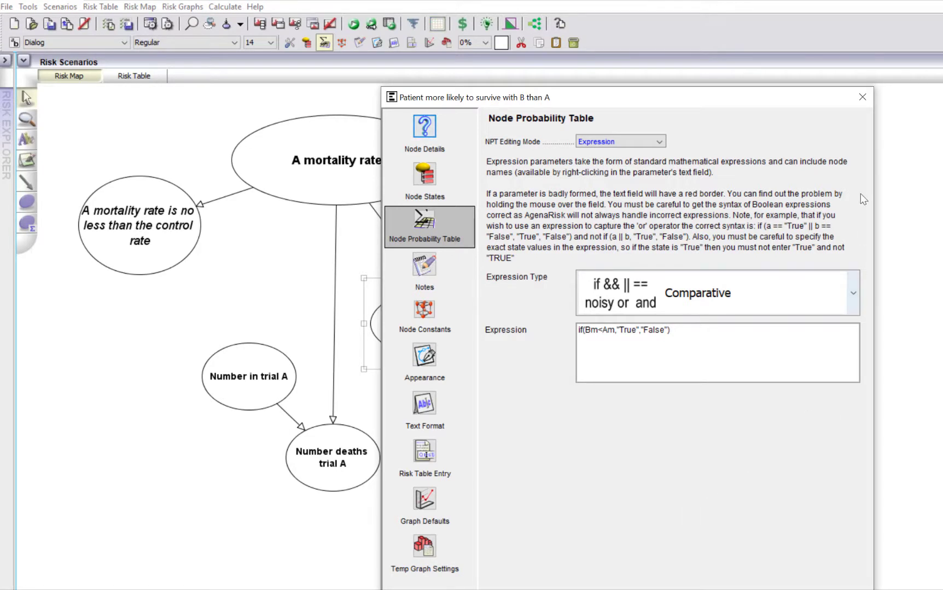
left_click(863, 98)
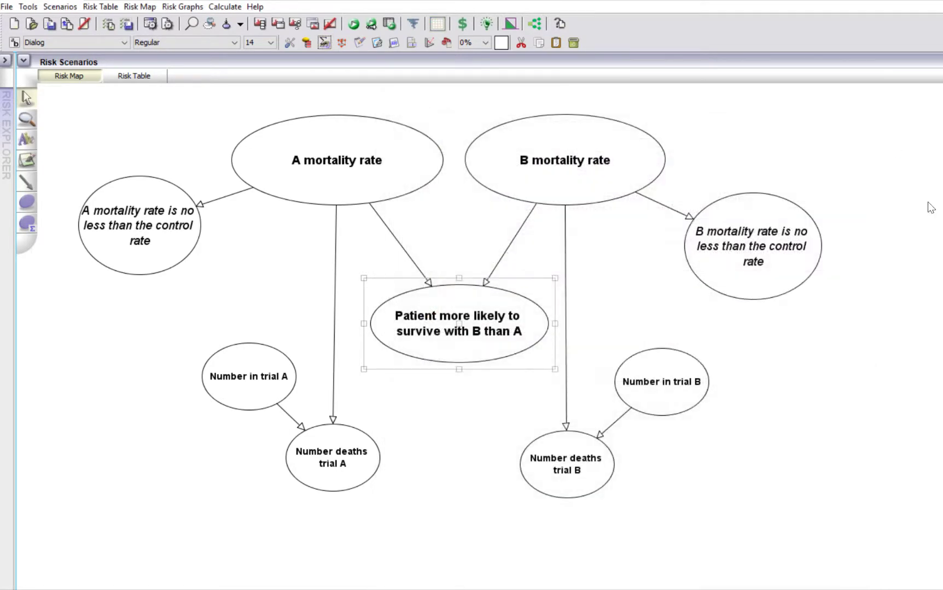
left_click(150, 267)
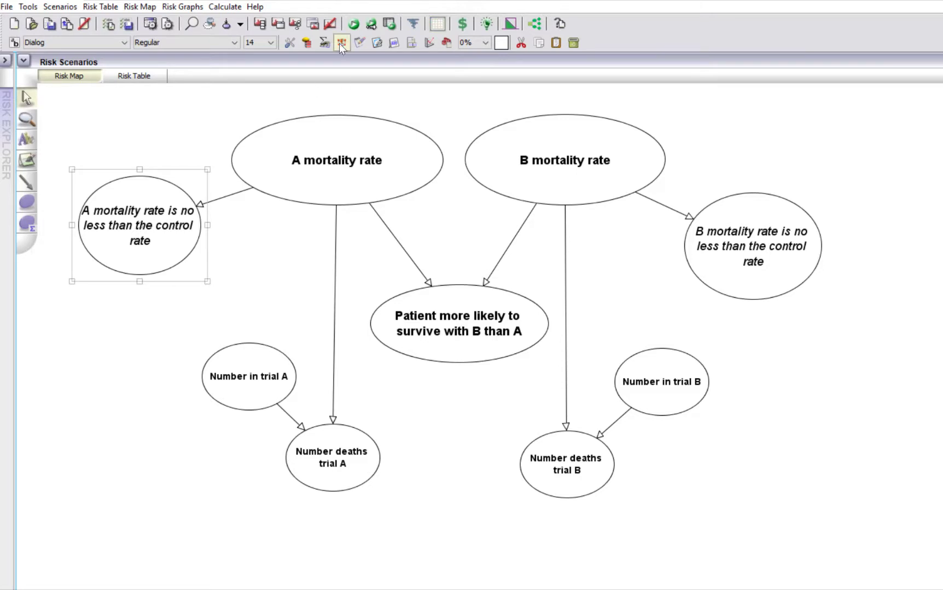
left_click(324, 42)
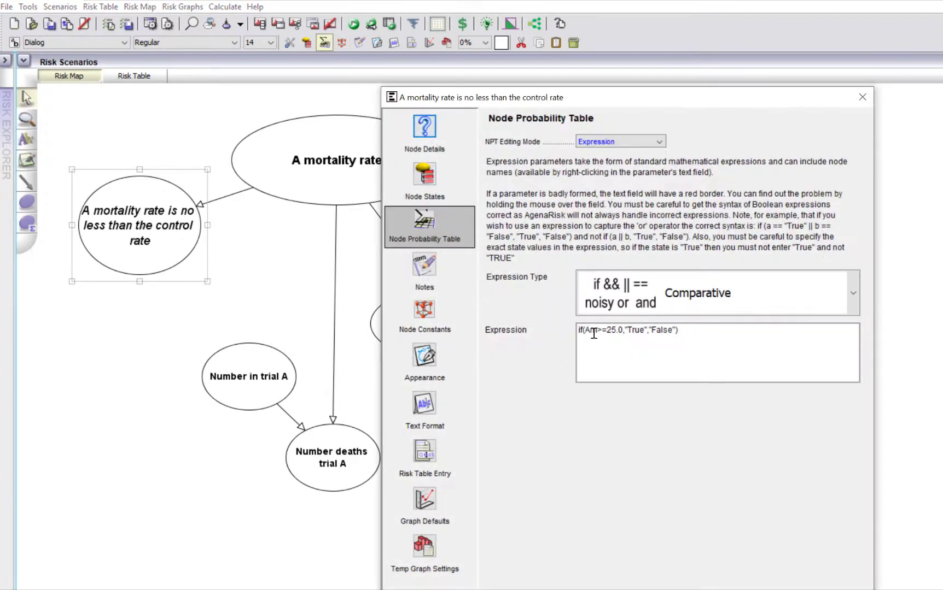
left_click(646, 364)
left_click(863, 98)
left_click(781, 280)
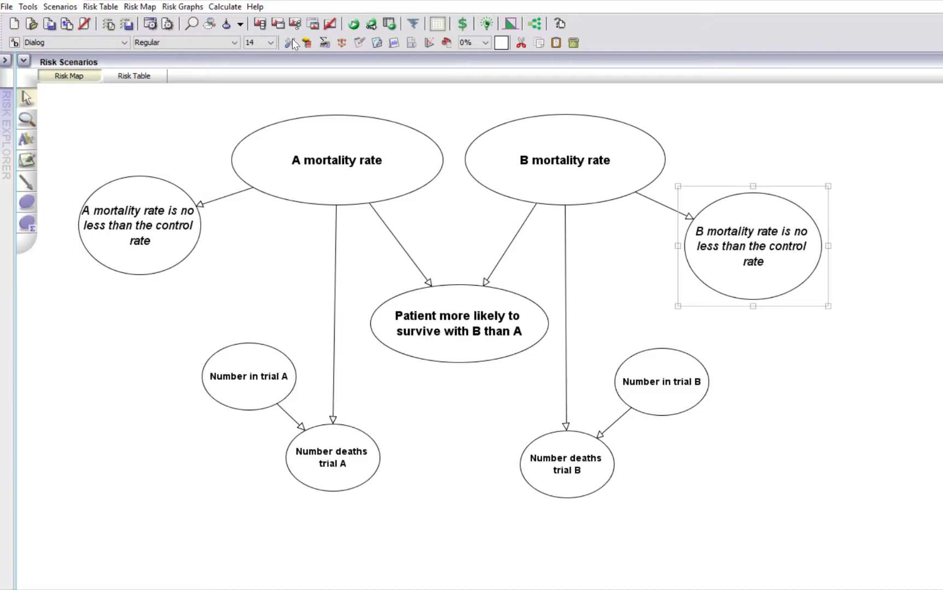
left_click(325, 43)
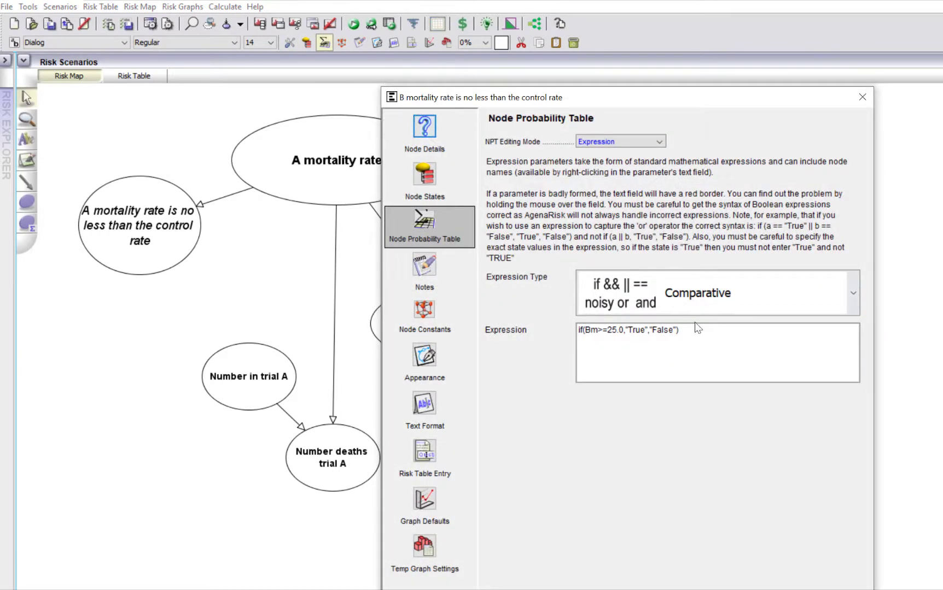
left_click(862, 98)
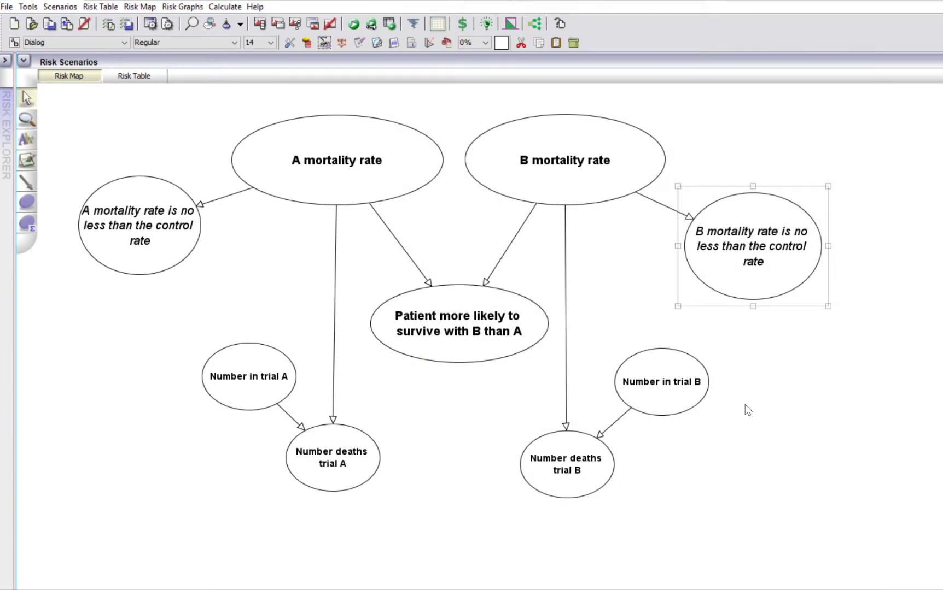
Enter Scenario 1 observations for trial A: 5200 patients and 1248 deaths
left_click(748, 410)
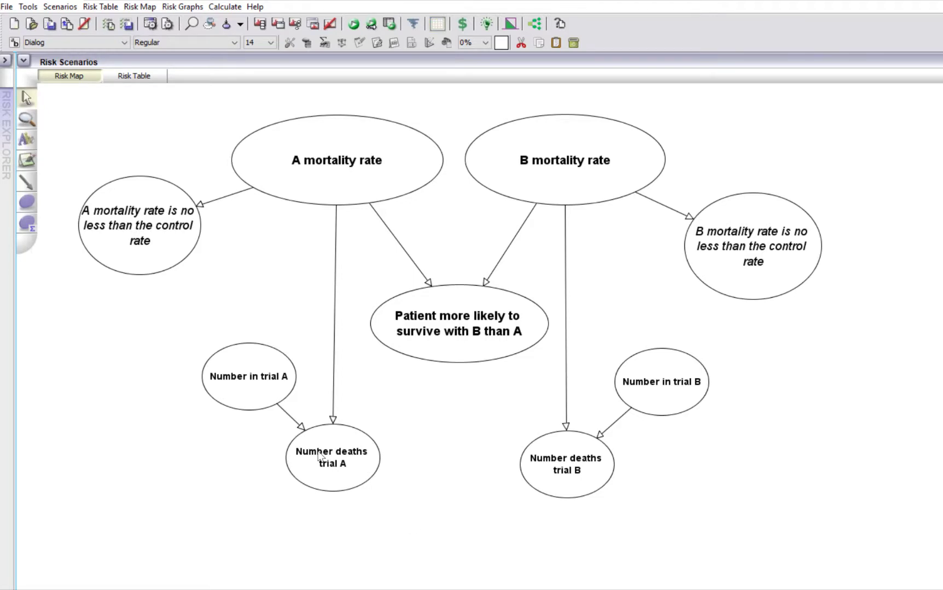
right_click(246, 391)
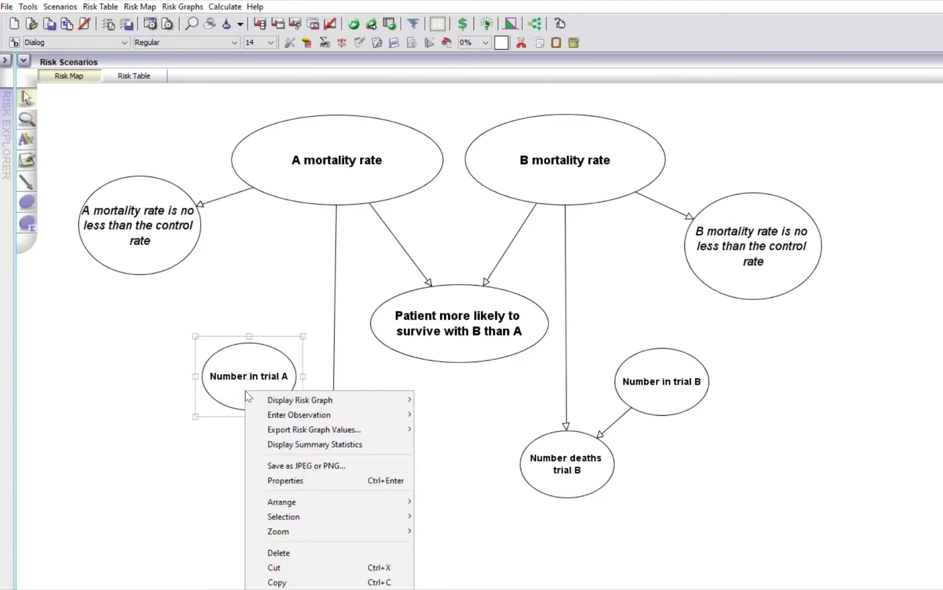
mouse_move(405, 416)
mouse_move(438, 415)
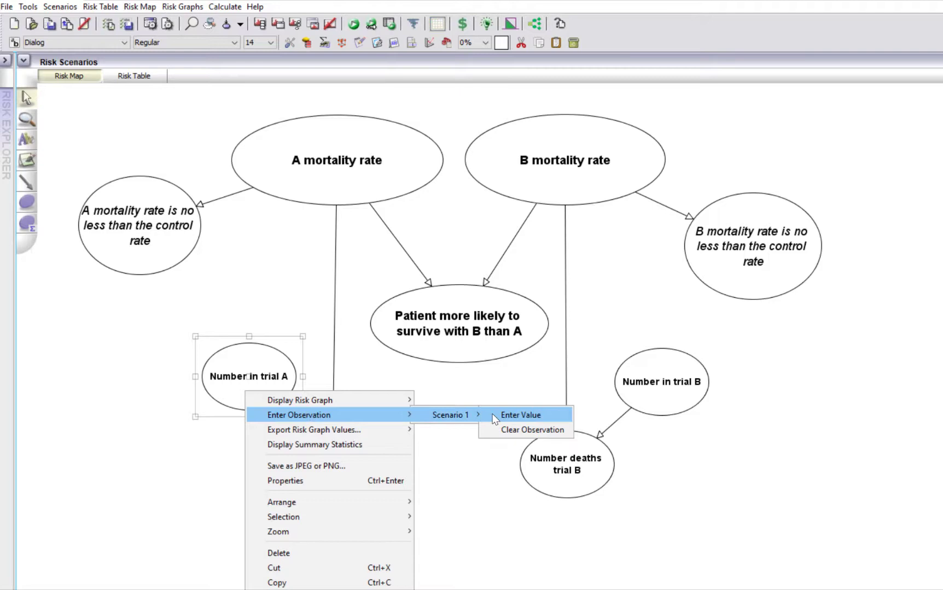
left_click(496, 417)
type("5200")
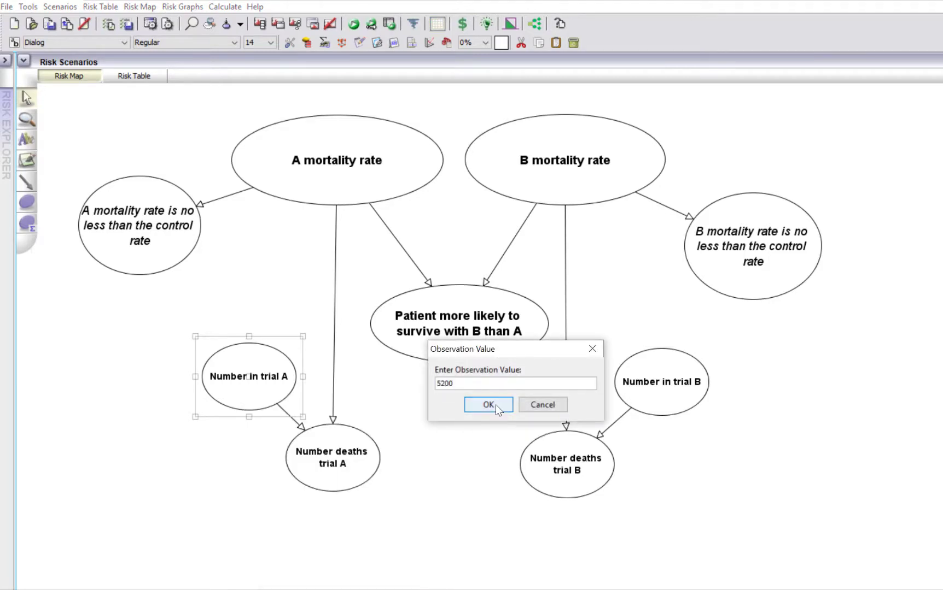
left_click(495, 404)
right_click(338, 479)
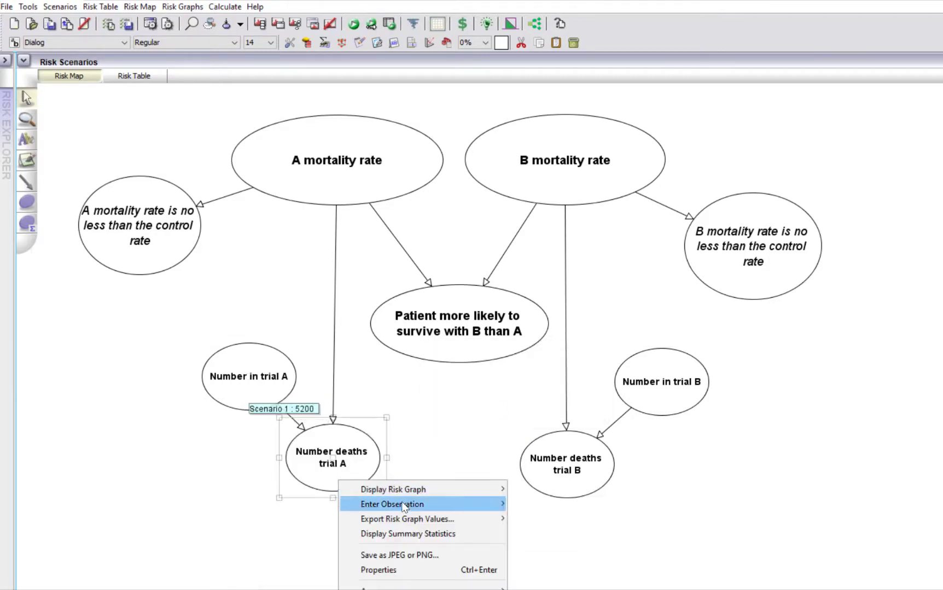
mouse_move(490, 505)
mouse_move(541, 505)
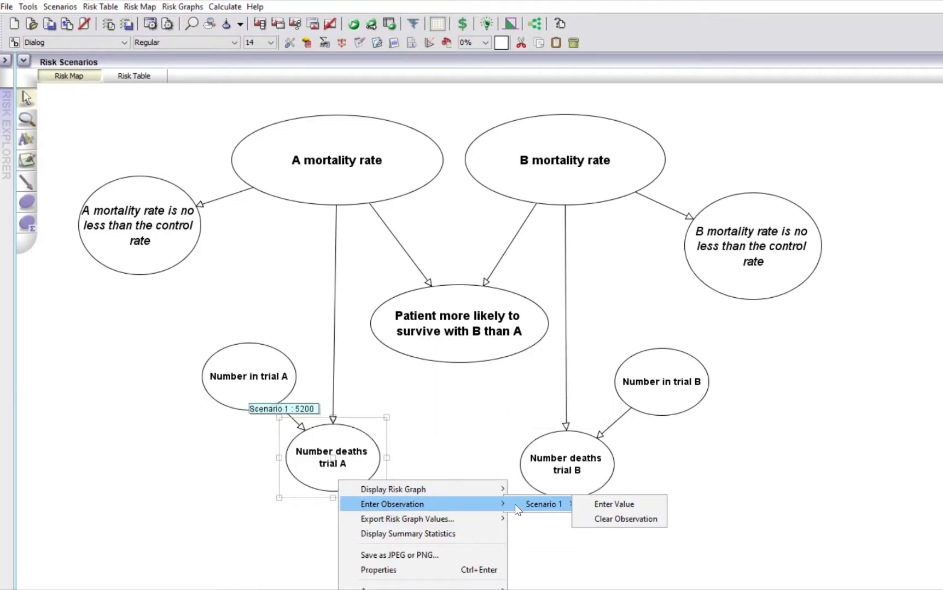
left_click(590, 508)
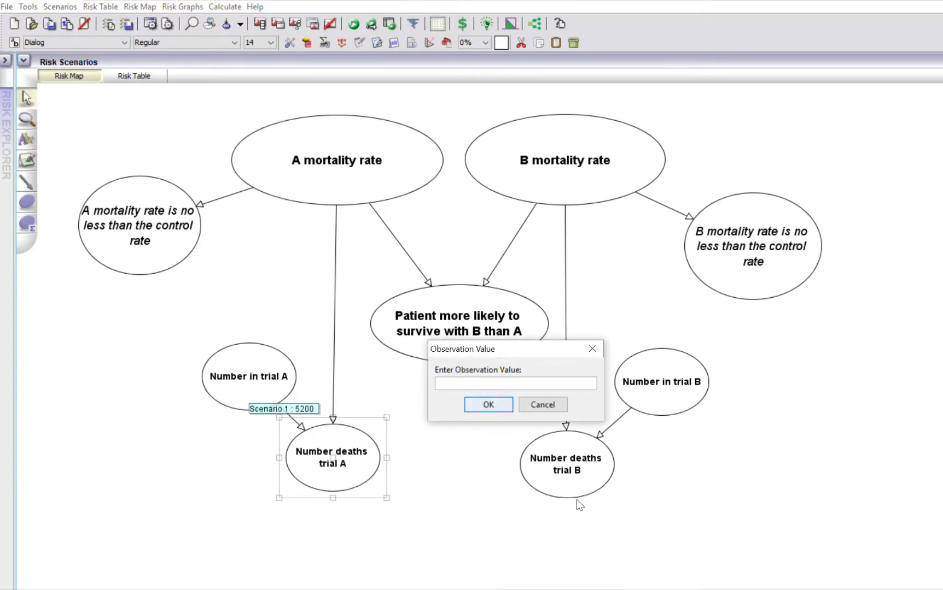
type("1248")
left_click(492, 410)
Enter Scenario 1 observations for trial B: 27 patients and 3 deaths
right_click(632, 394)
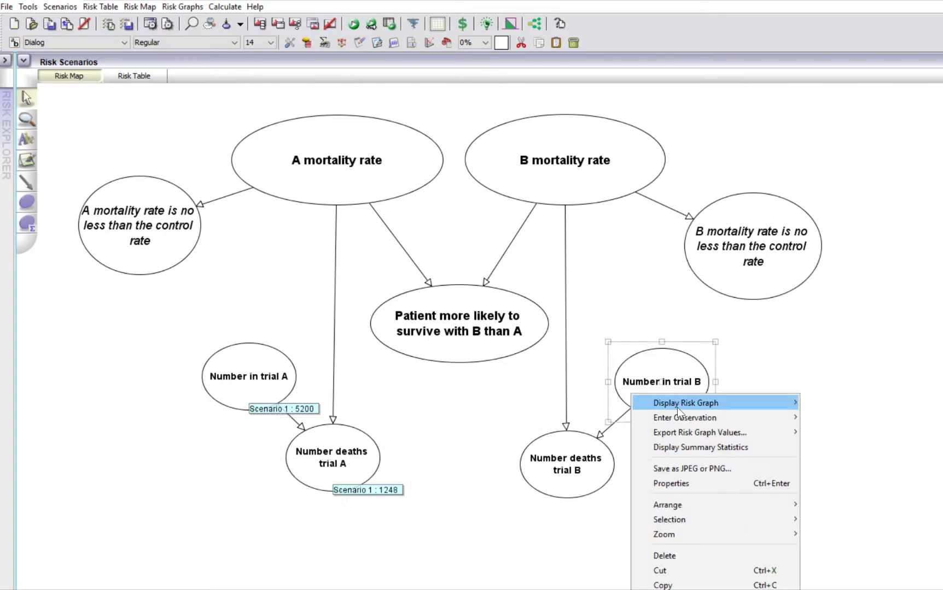
mouse_move(719, 417)
mouse_move(831, 416)
left_click(883, 416)
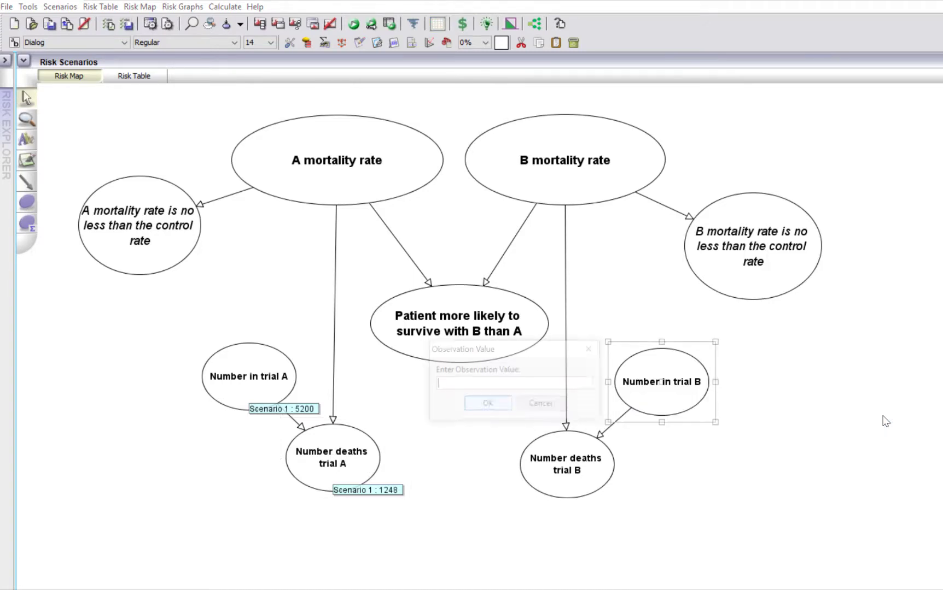
type("27")
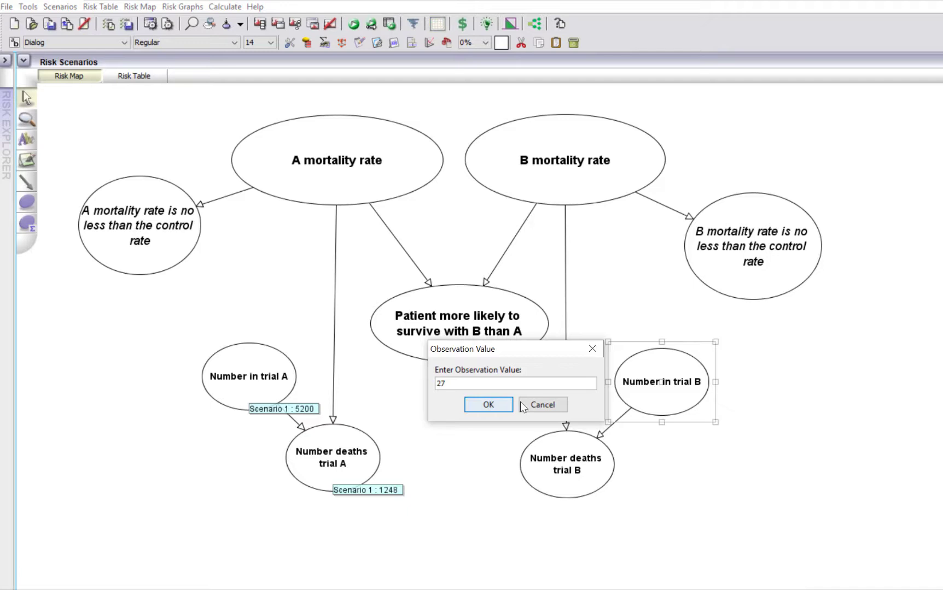
left_click(488, 406)
right_click(557, 485)
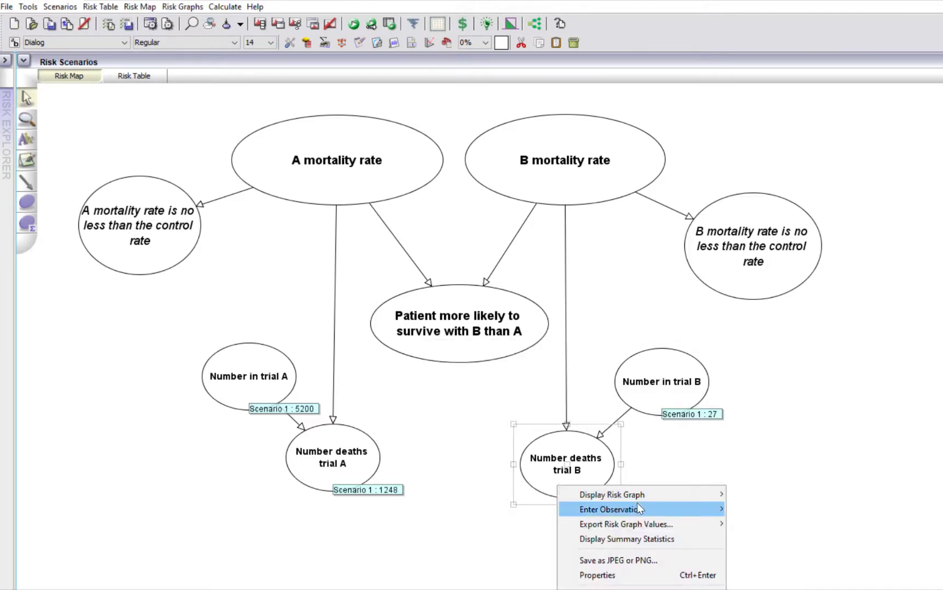
mouse_move(638, 510)
mouse_move(754, 509)
left_click(815, 509)
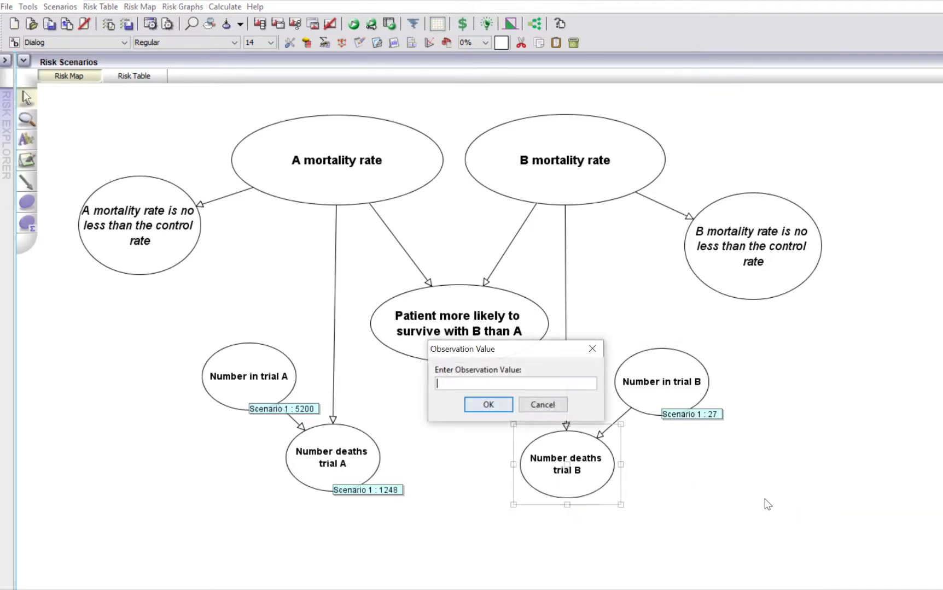
type("3")
left_click(498, 407)
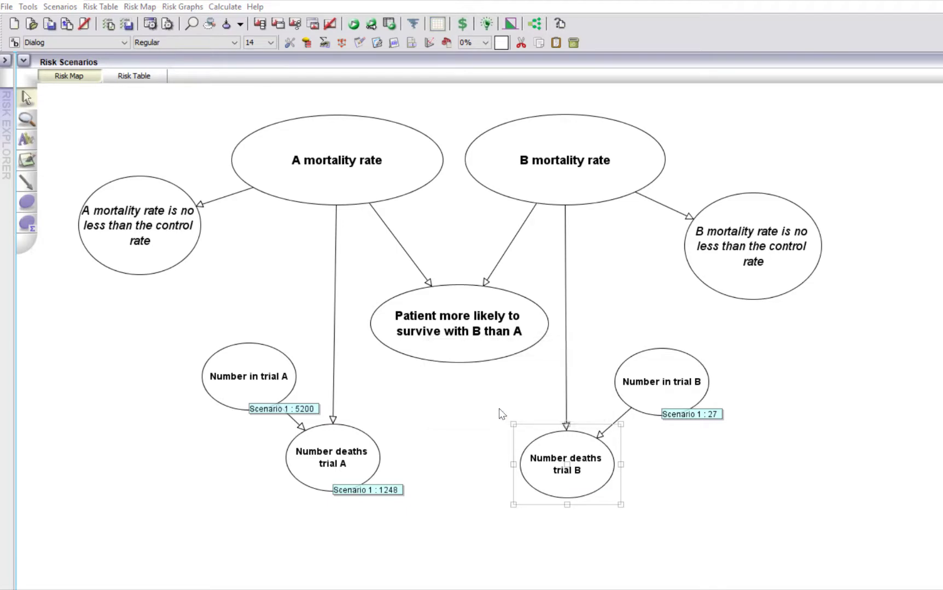
left_click(486, 518)
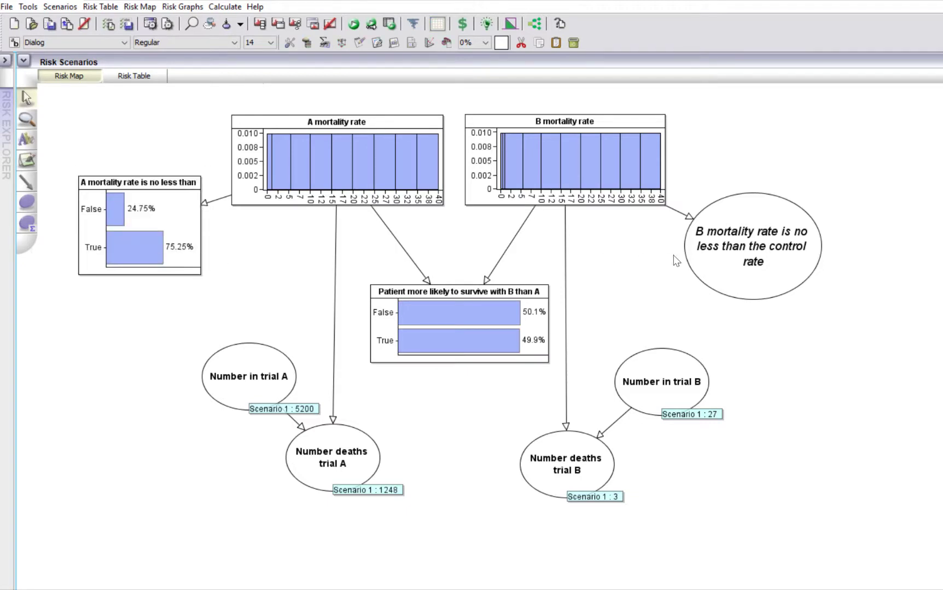
Chart the B threshold node and calculate the model, giving 92.9% that B beats A
left_click(732, 279)
left_click(353, 23)
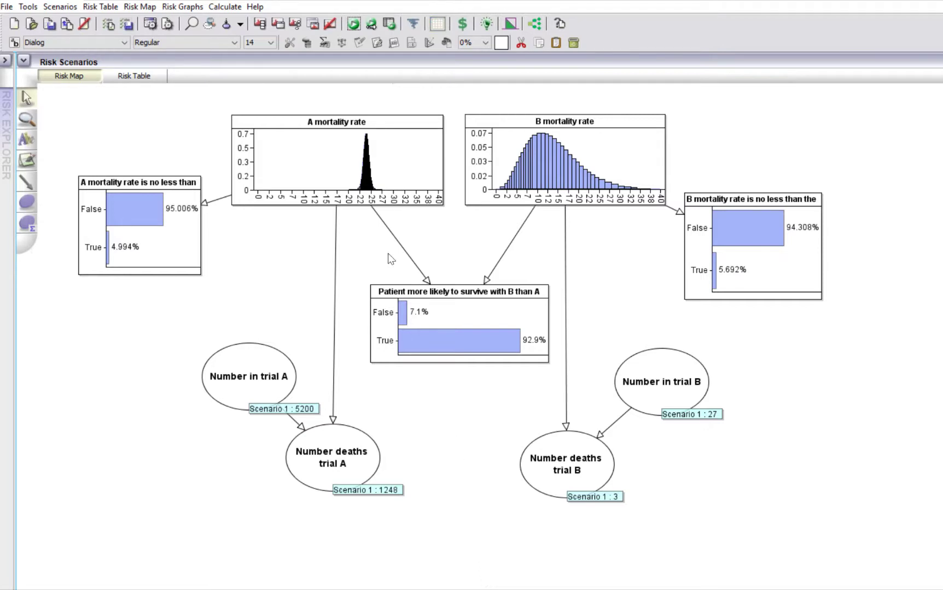
Clear all entered observations and recalculate, giving 50.1% False / 49.9% True for B better
mouse_move(360, 169)
mouse_move(365, 187)
mouse_move(538, 168)
left_click(22, 8)
mouse_move(109, 28)
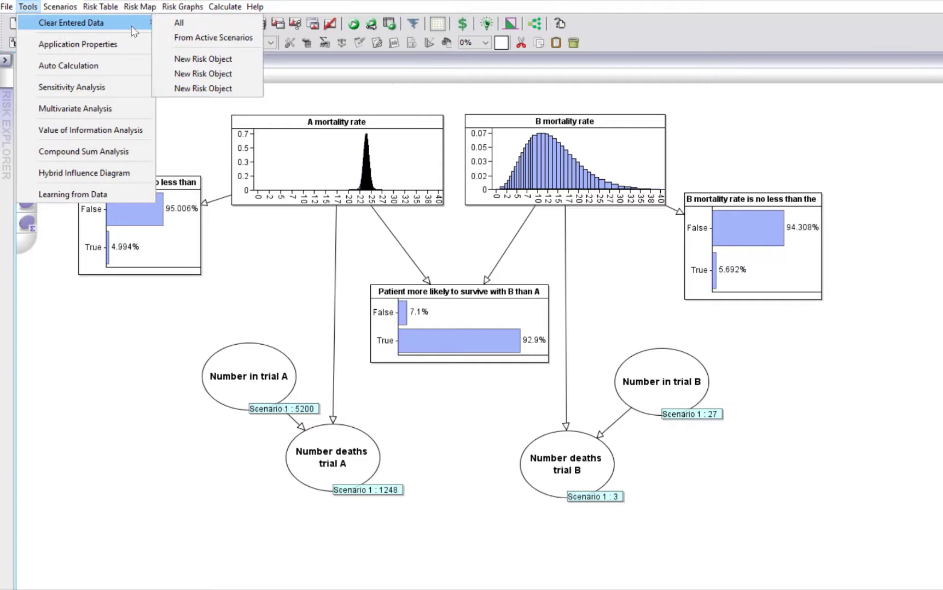
left_click(175, 23)
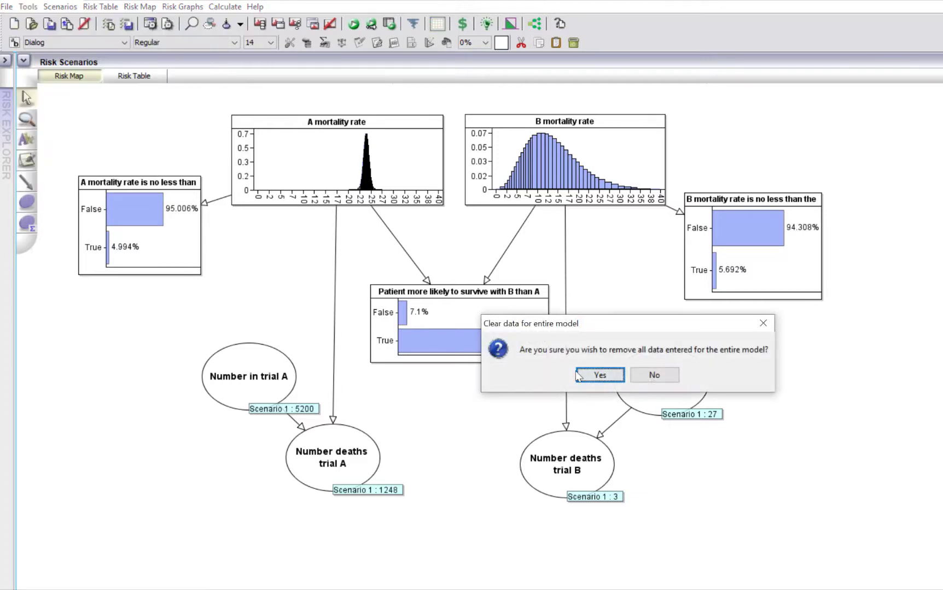
left_click(600, 375)
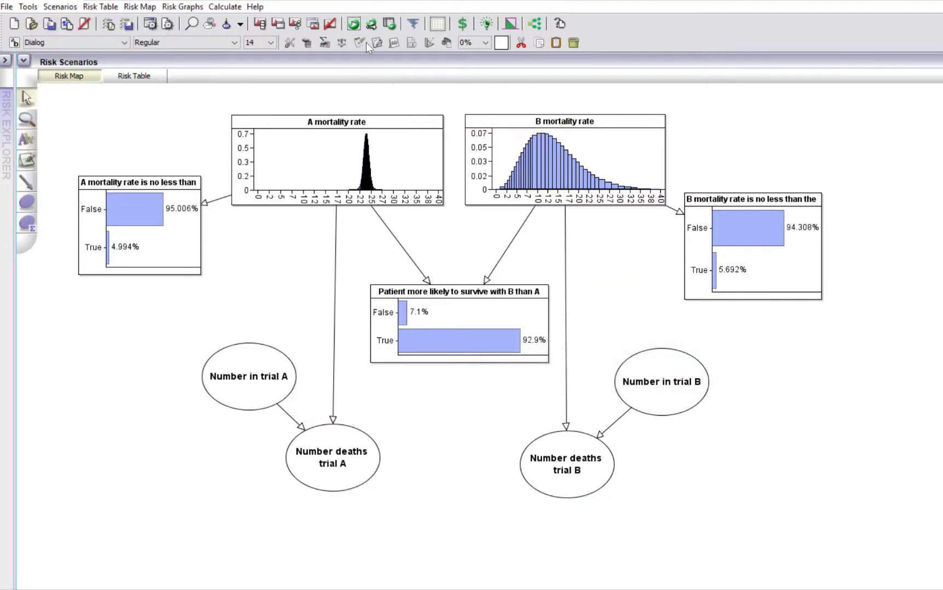
left_click(353, 24)
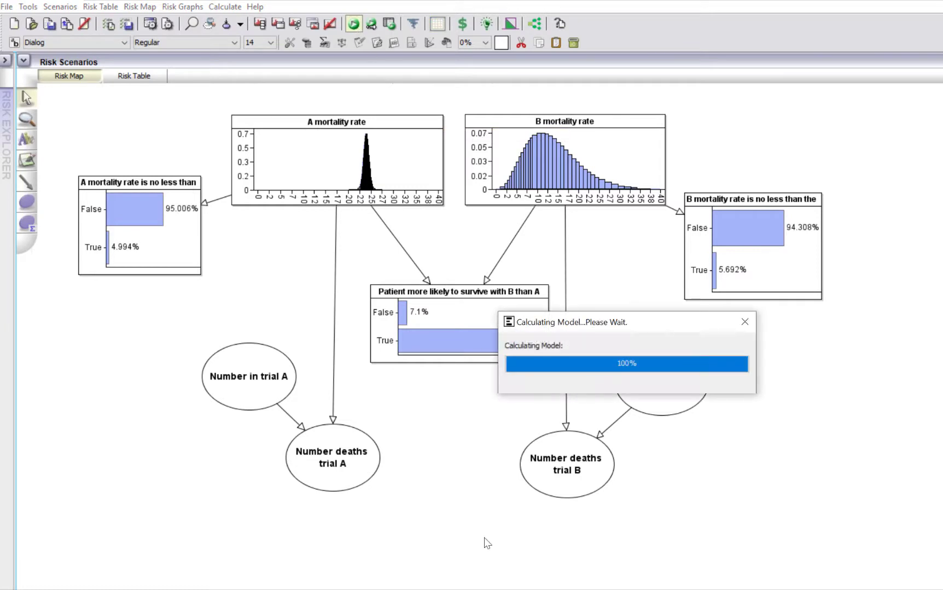
Collapse the A and B threshold and mortality rate charts back into plain nodes
double_click(179, 246)
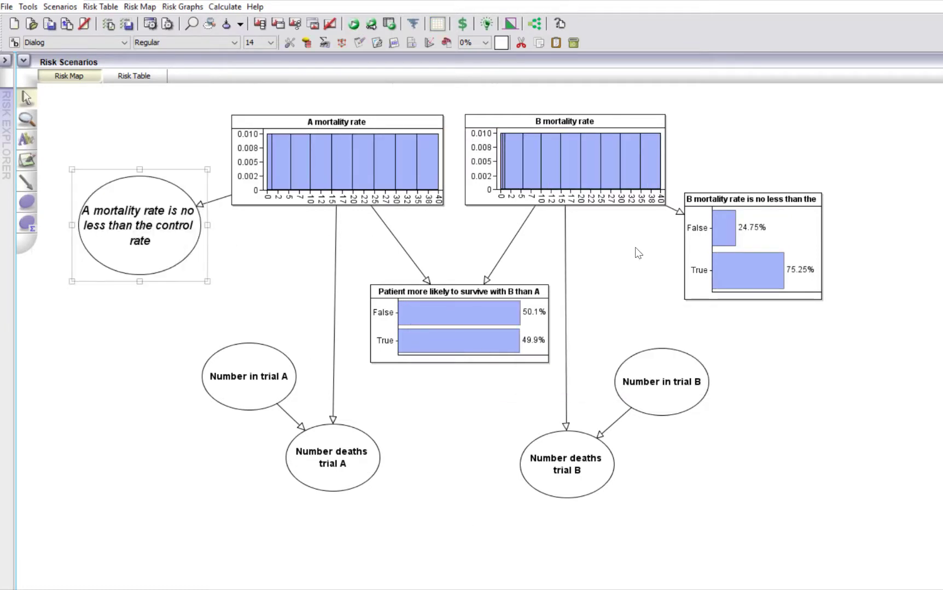
double_click(748, 267)
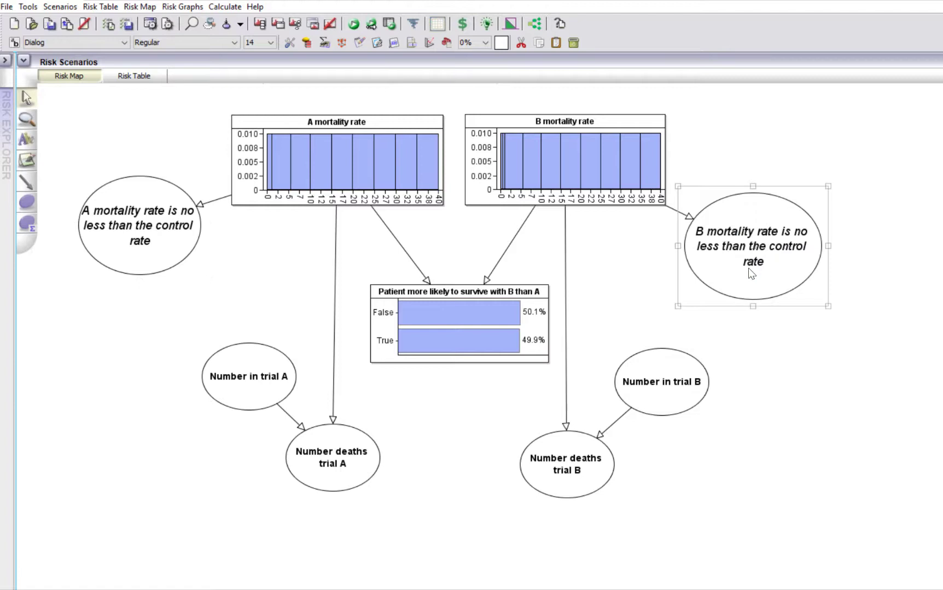
double_click(358, 175)
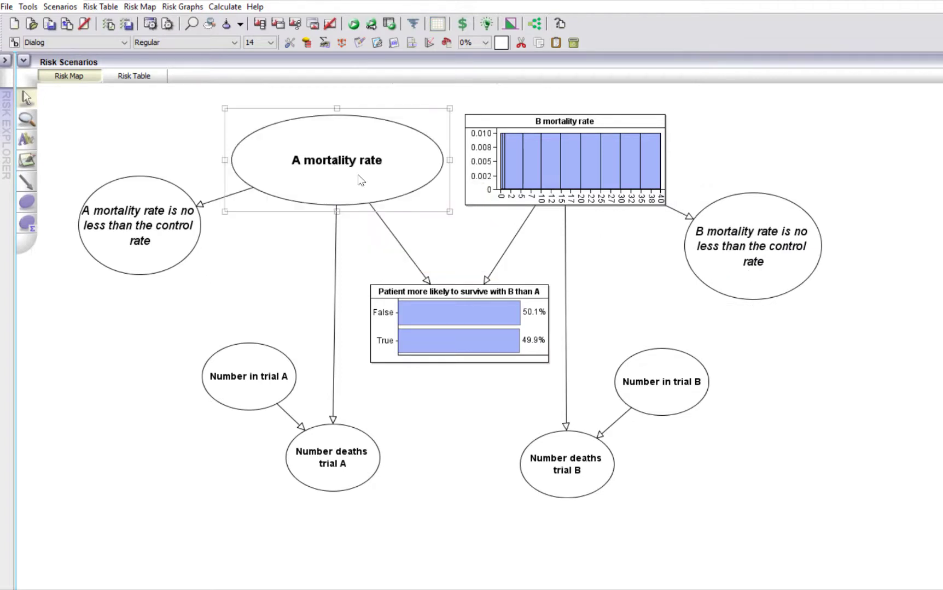
left_click(527, 176)
double_click(527, 176)
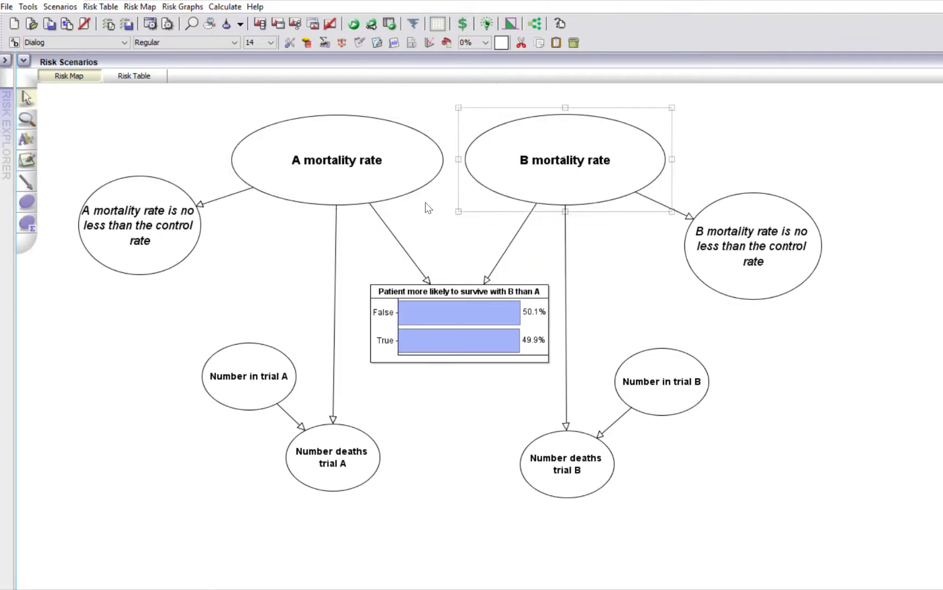
Observe 25 on both the A and B mortality rate nodes in Scenario 1
right_click(332, 182)
mouse_move(397, 206)
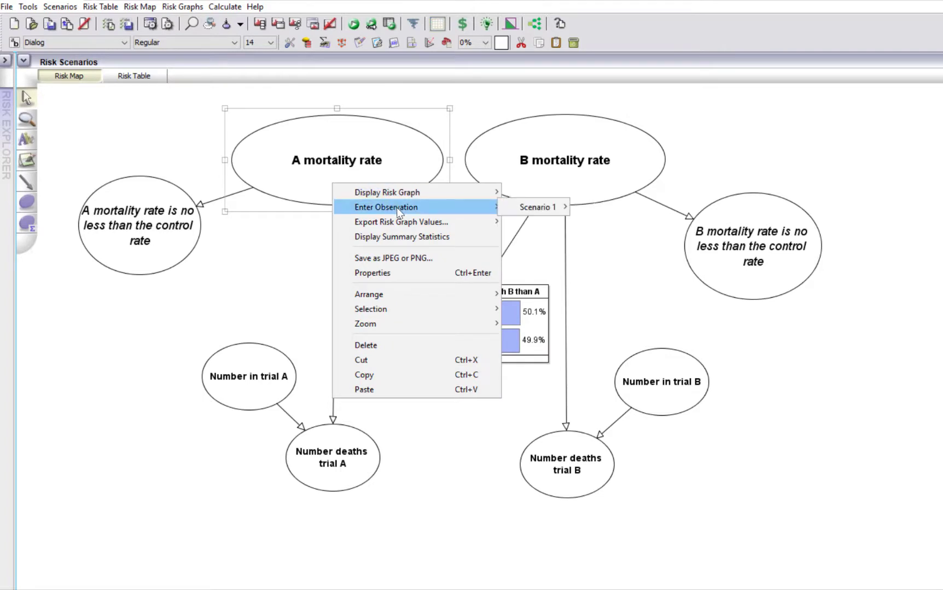
mouse_move(535, 207)
left_click(595, 208)
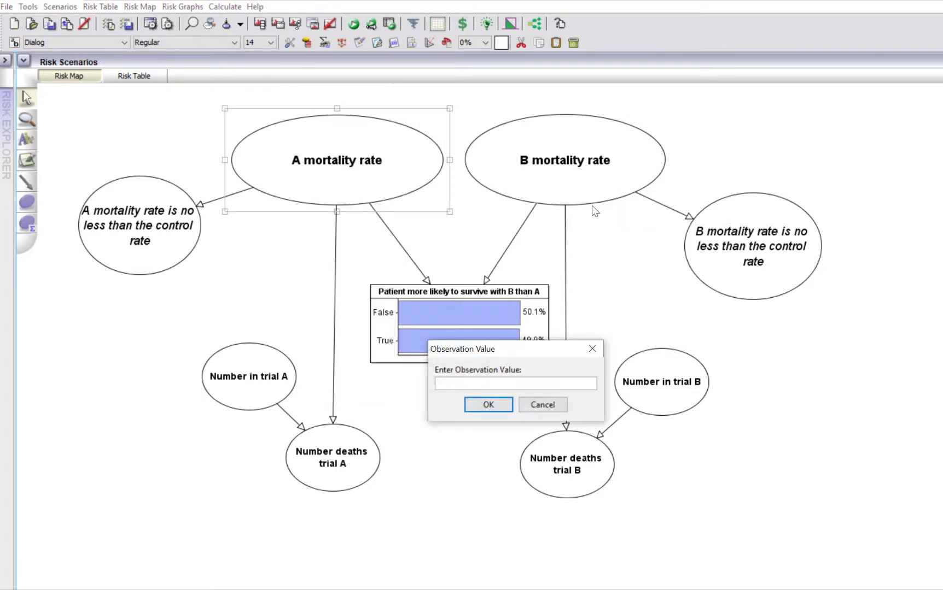
type("25")
left_click(486, 405)
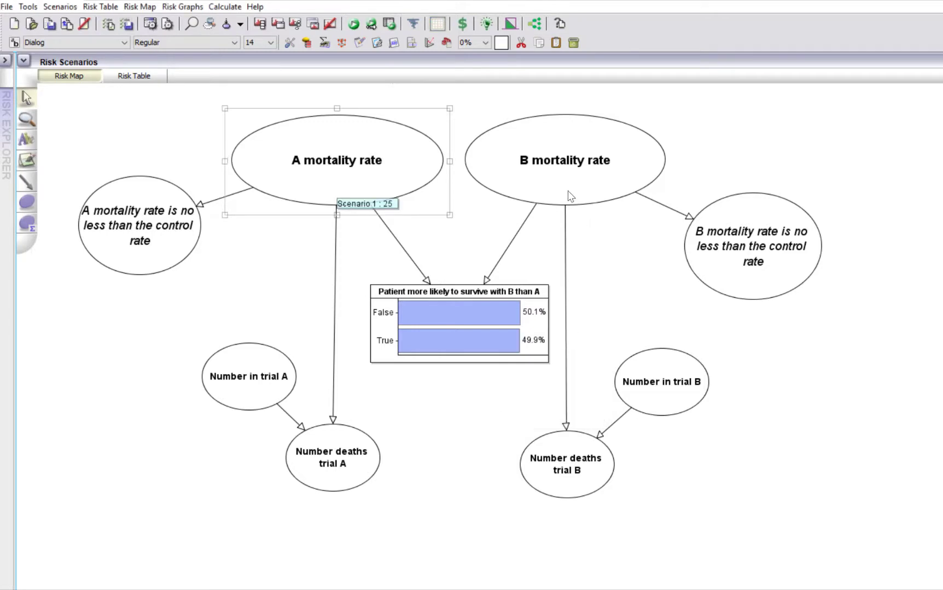
right_click(569, 192)
mouse_move(636, 220)
mouse_move(770, 215)
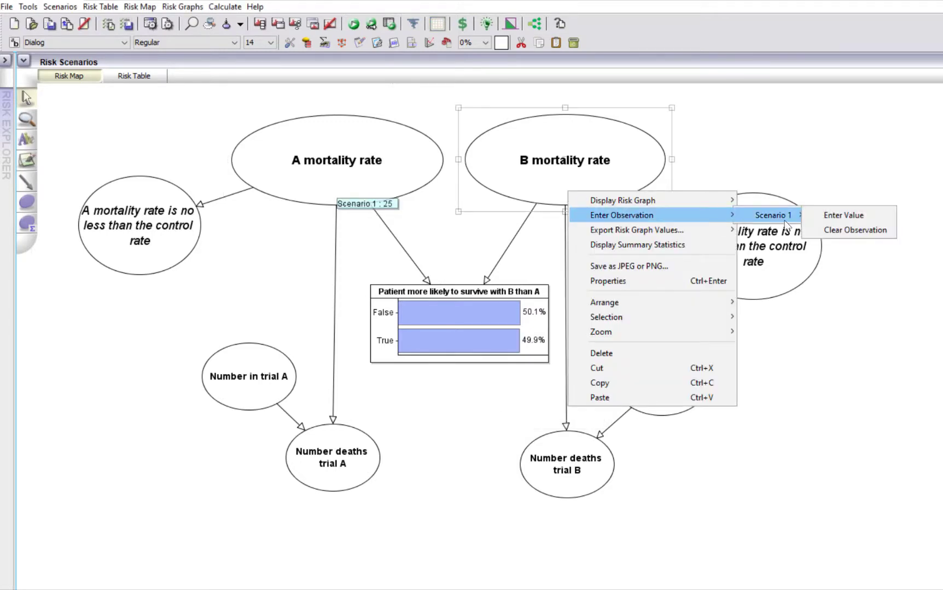
left_click(830, 216)
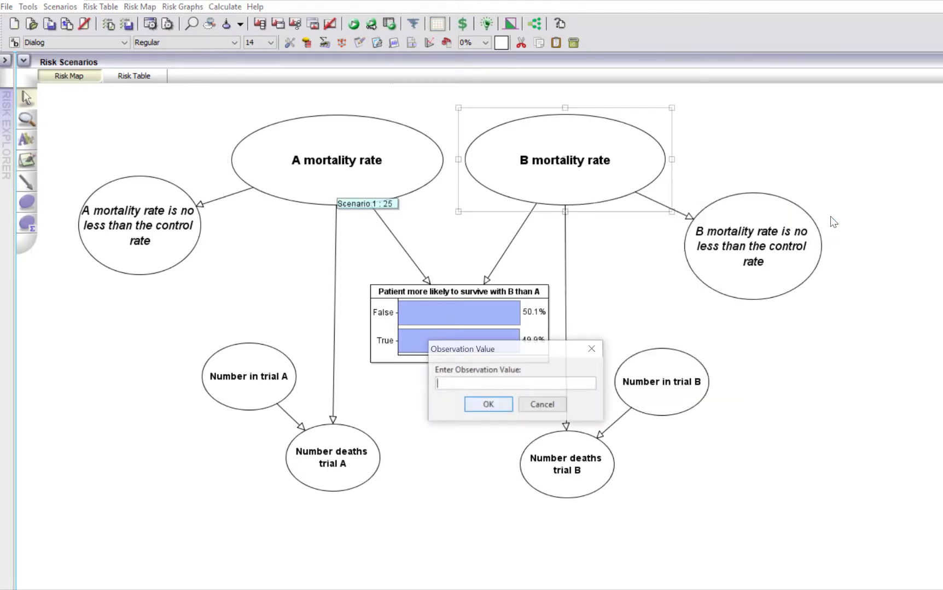
left_click(494, 406)
left_click(444, 491)
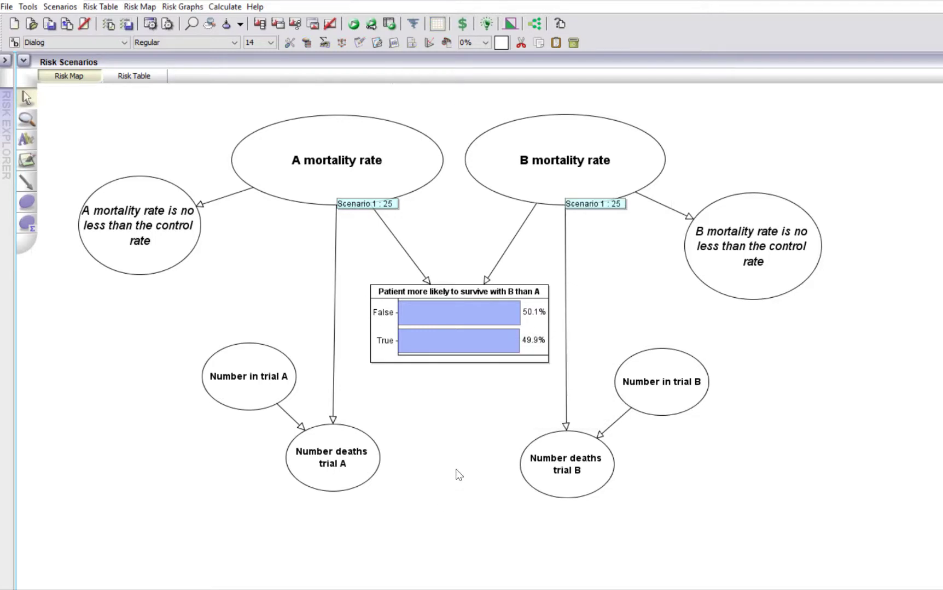
Observe trial sizes 5200 for Number in trial A and 27 for trial B
right_click(261, 403)
mouse_move(344, 427)
mouse_move(434, 432)
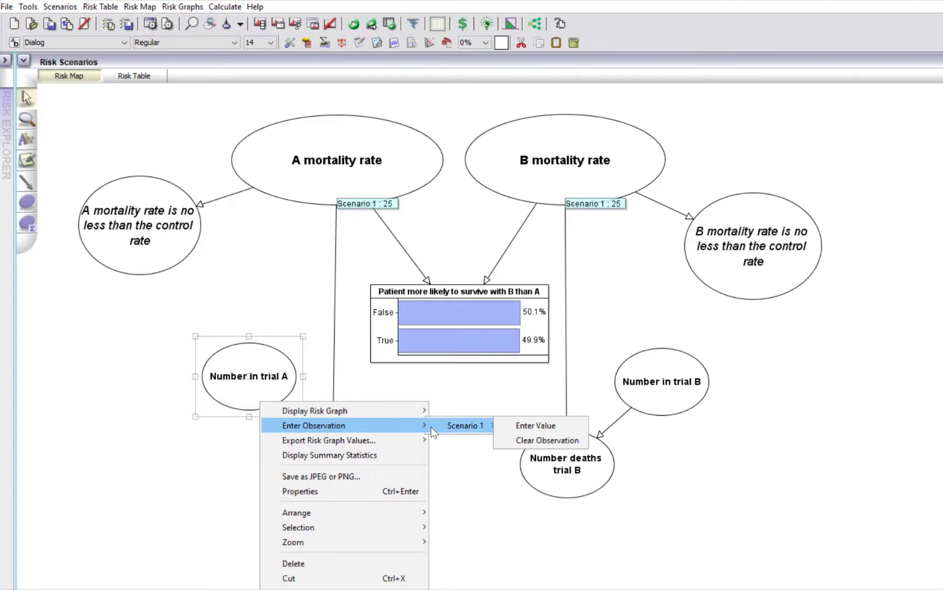
left_click(515, 426)
type("5200")
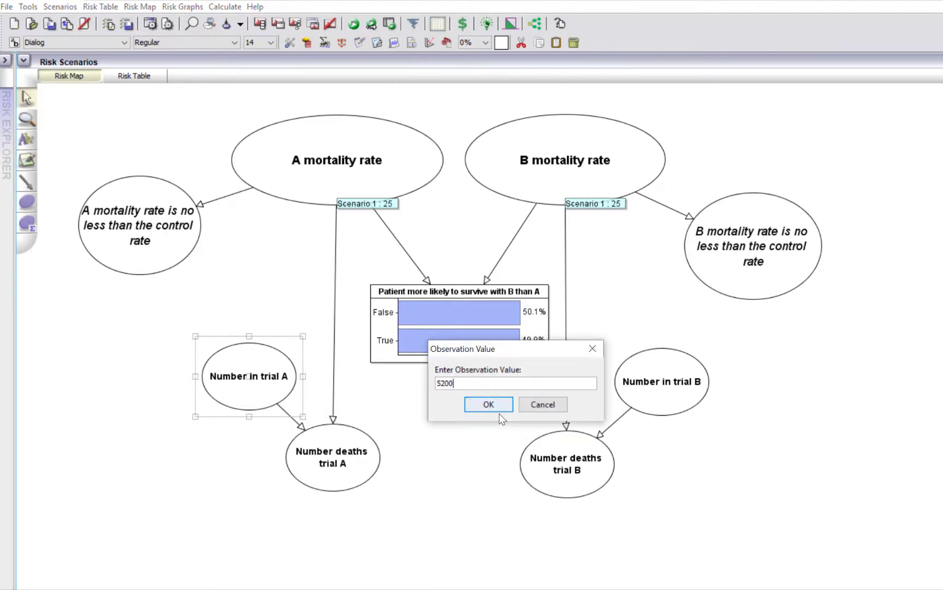
left_click(488, 404)
right_click(661, 403)
mouse_move(816, 425)
mouse_move(844, 424)
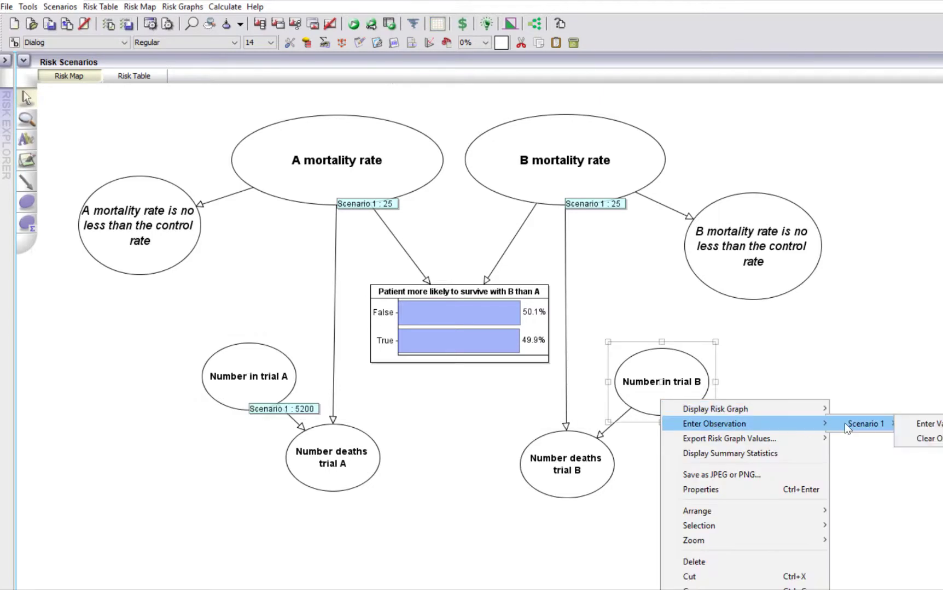
left_click(924, 425)
type("27")
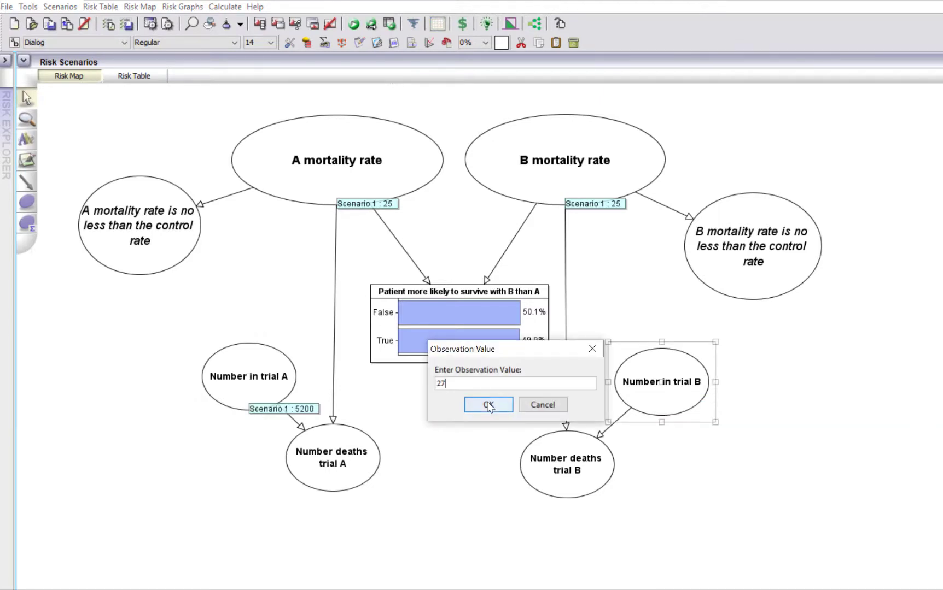
left_click(488, 405)
left_click(490, 407)
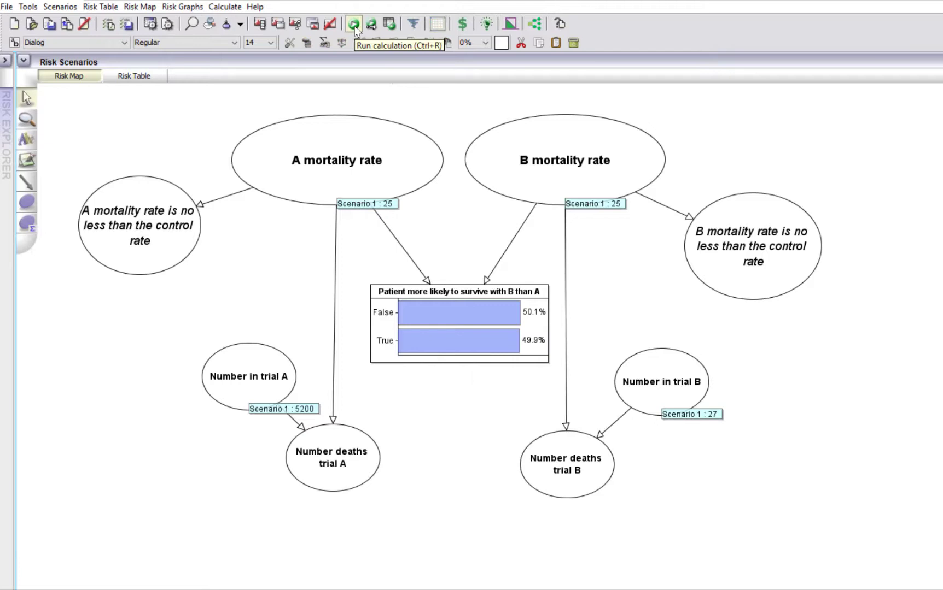
Recalculate and chart deaths for trials A and B, with means 1300 and 6.75
left_click(355, 25)
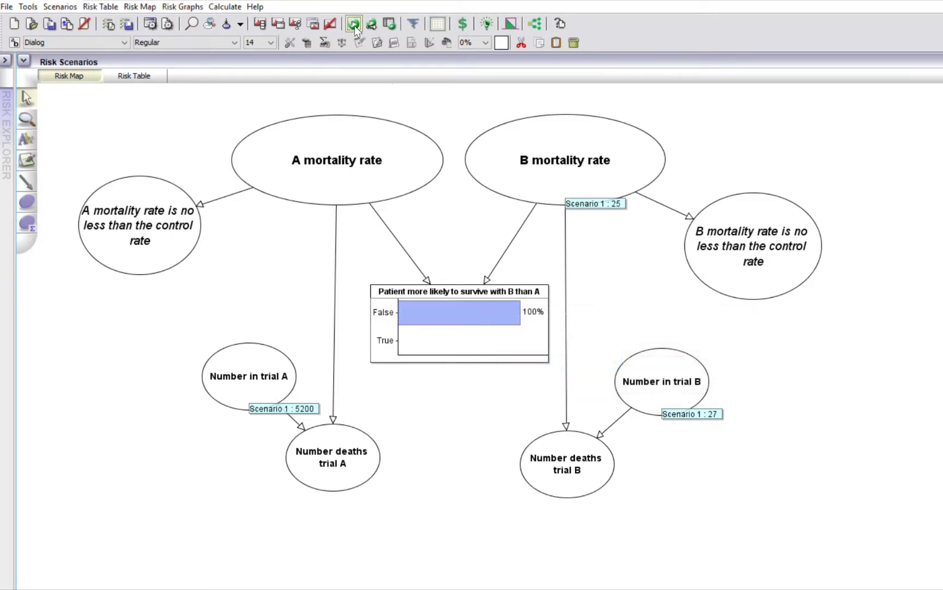
double_click(346, 476)
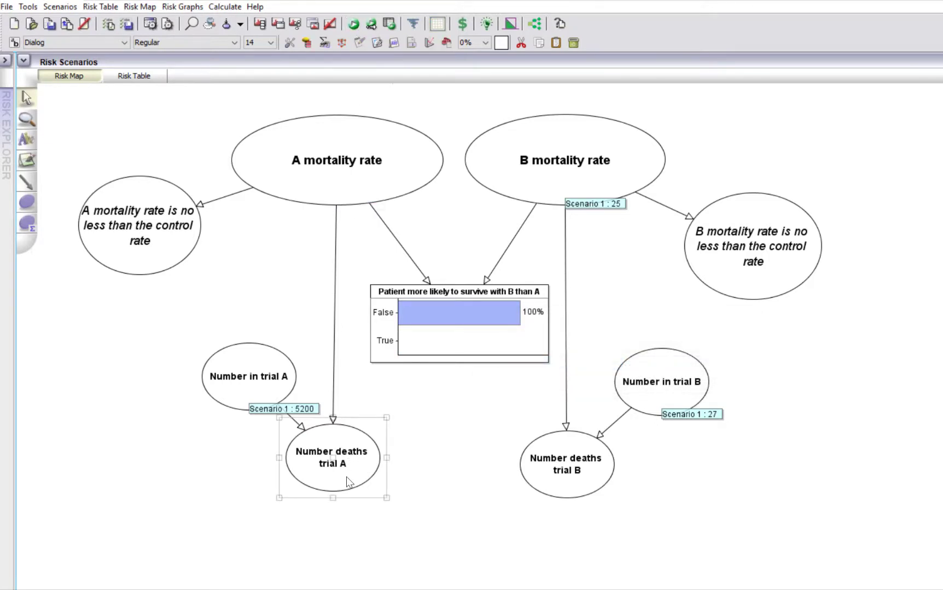
double_click(559, 486)
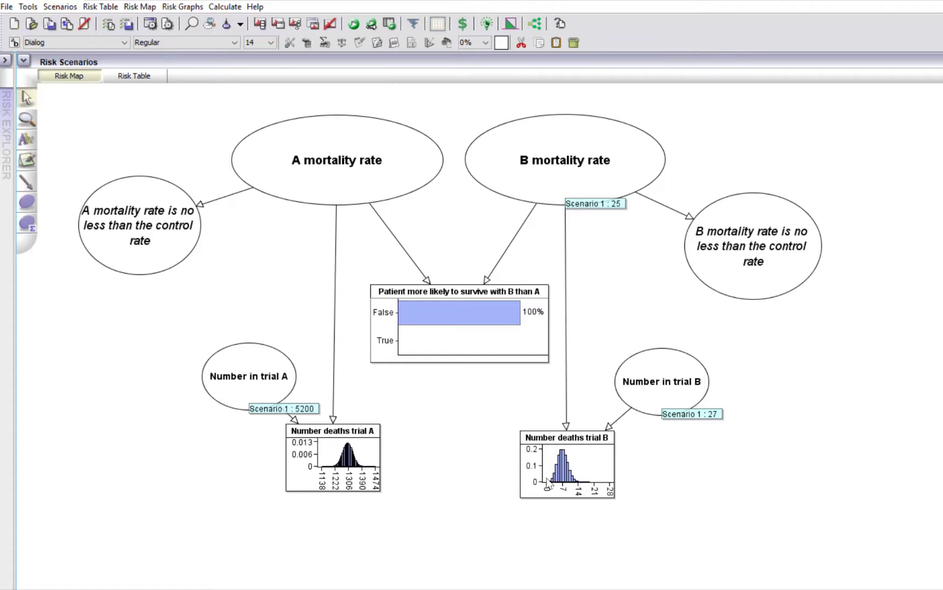
mouse_move(351, 465)
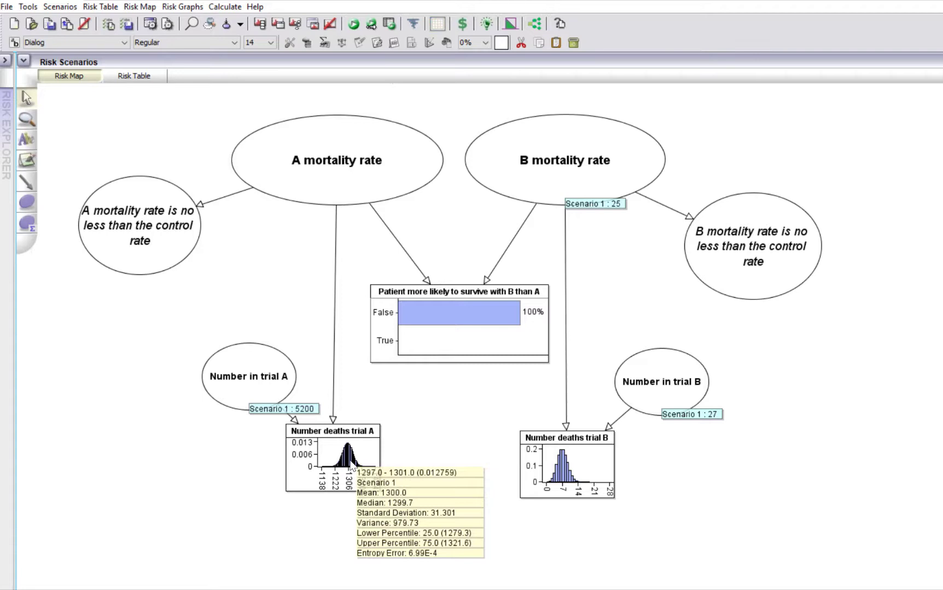
mouse_move(567, 481)
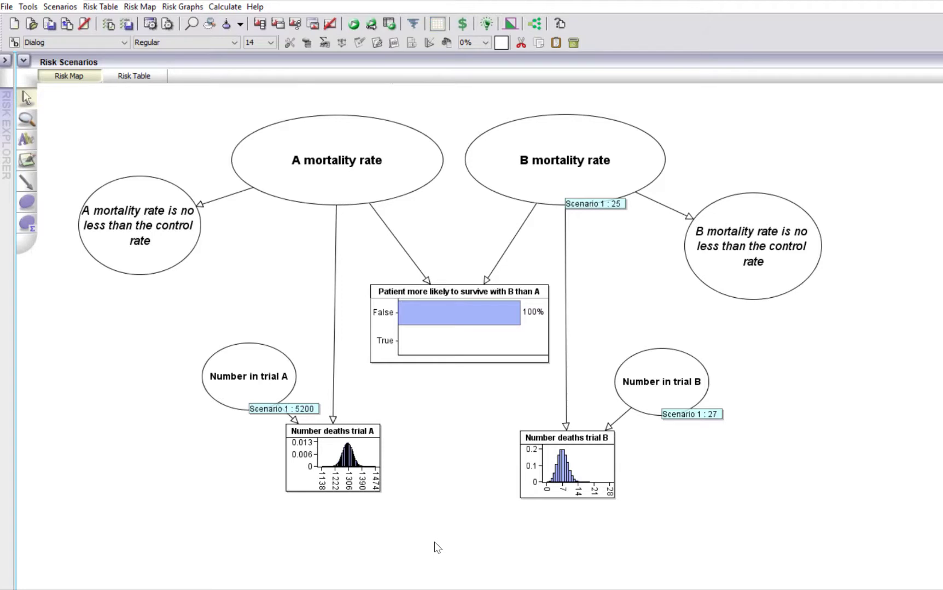
mouse_move(348, 465)
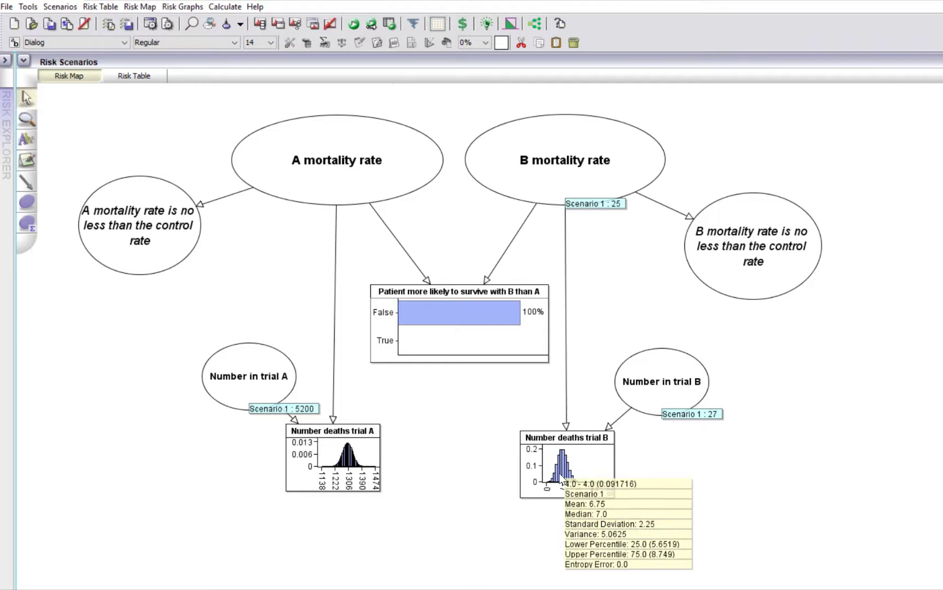
Reveal the null-hypothesis nodes, check trial A's expression, and chart both: 4.948% and 6.66% True
left_click(209, 26)
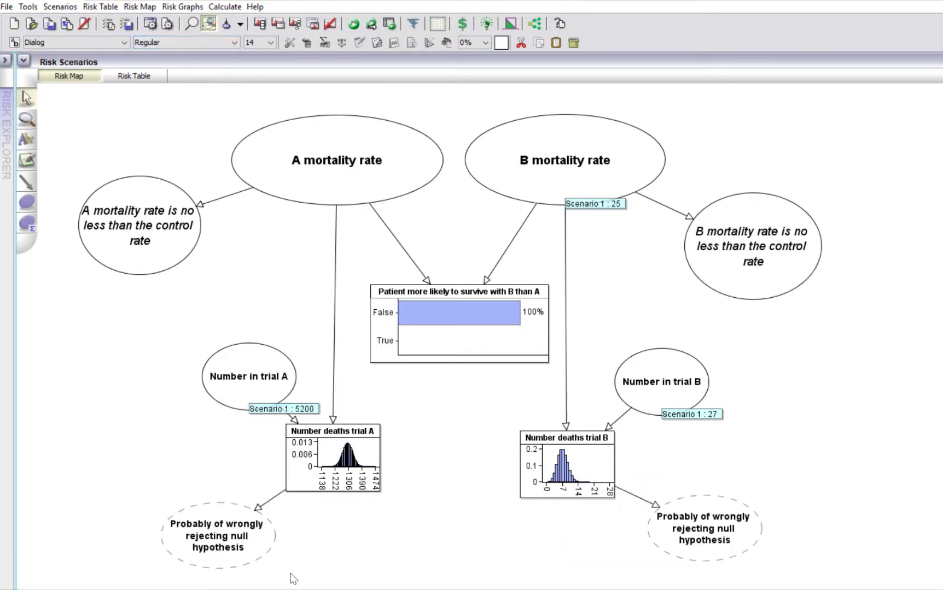
left_click(249, 562)
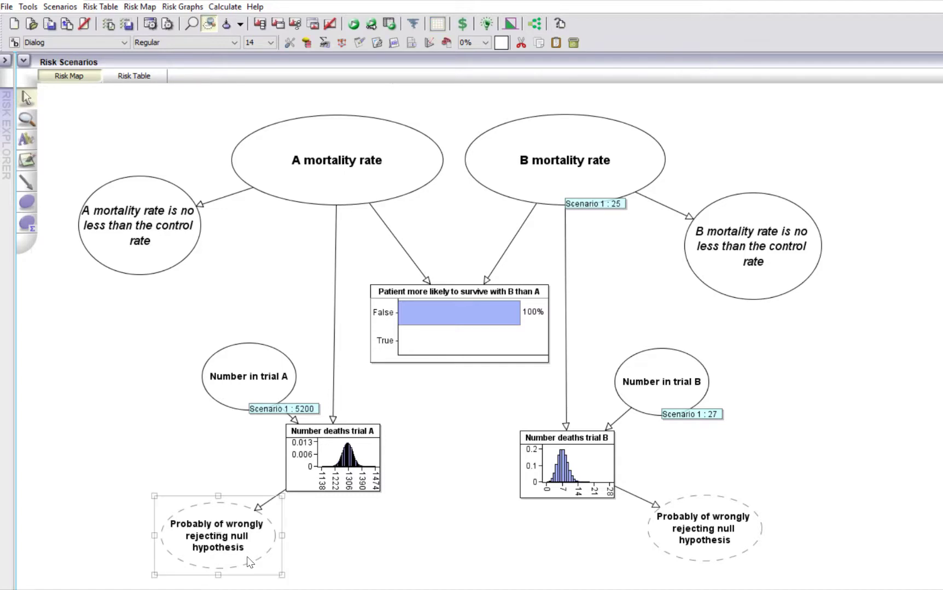
left_click(324, 44)
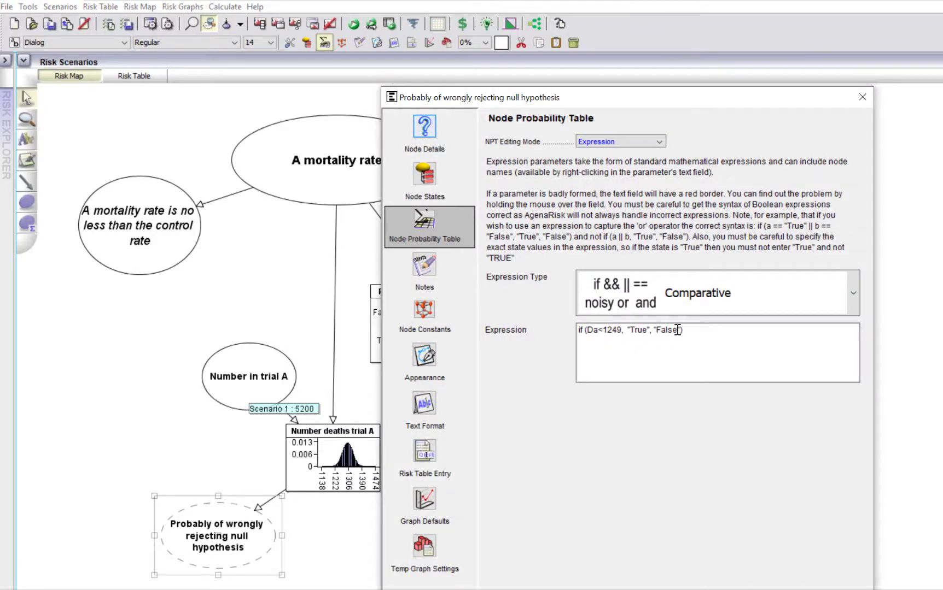
left_click(862, 97)
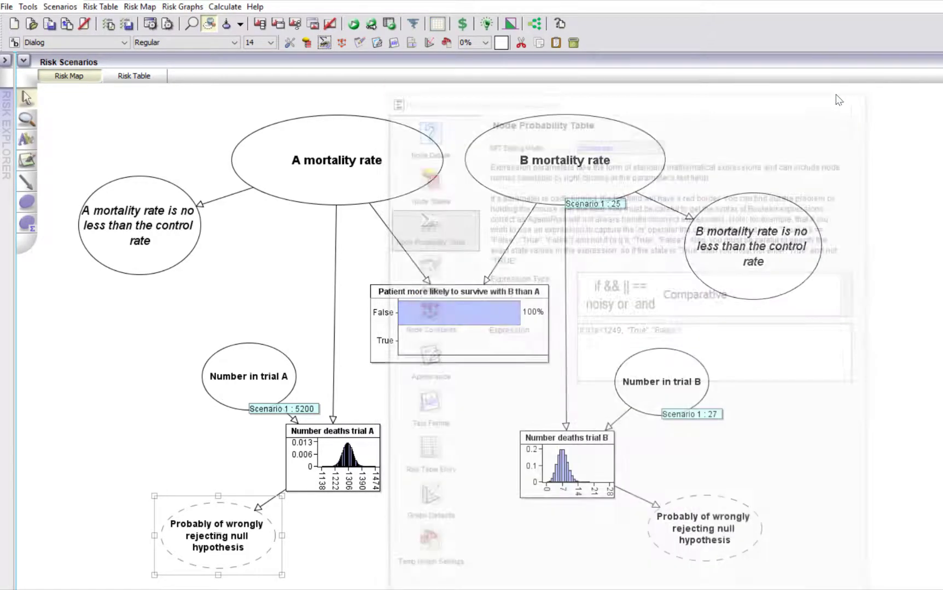
double_click(241, 550)
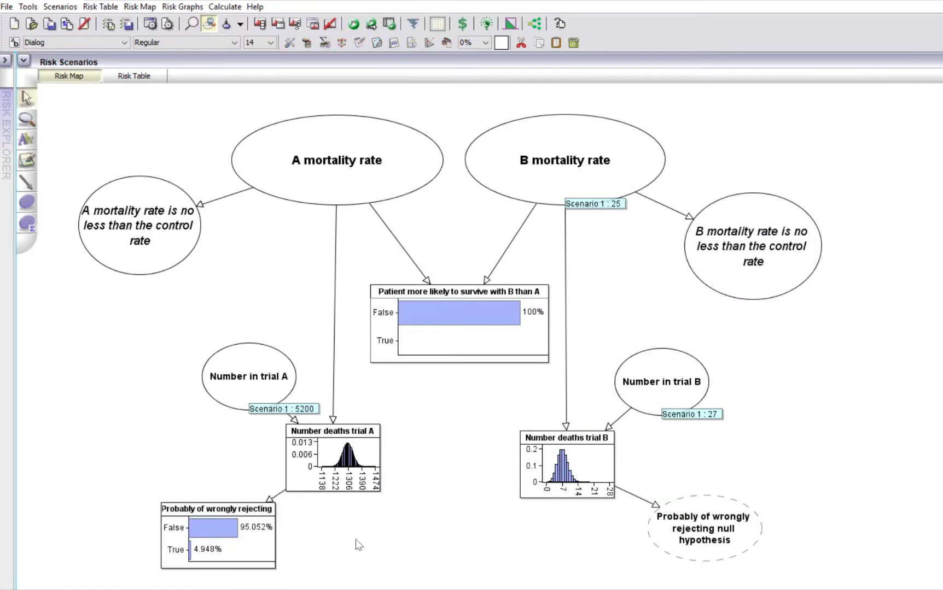
double_click(694, 557)
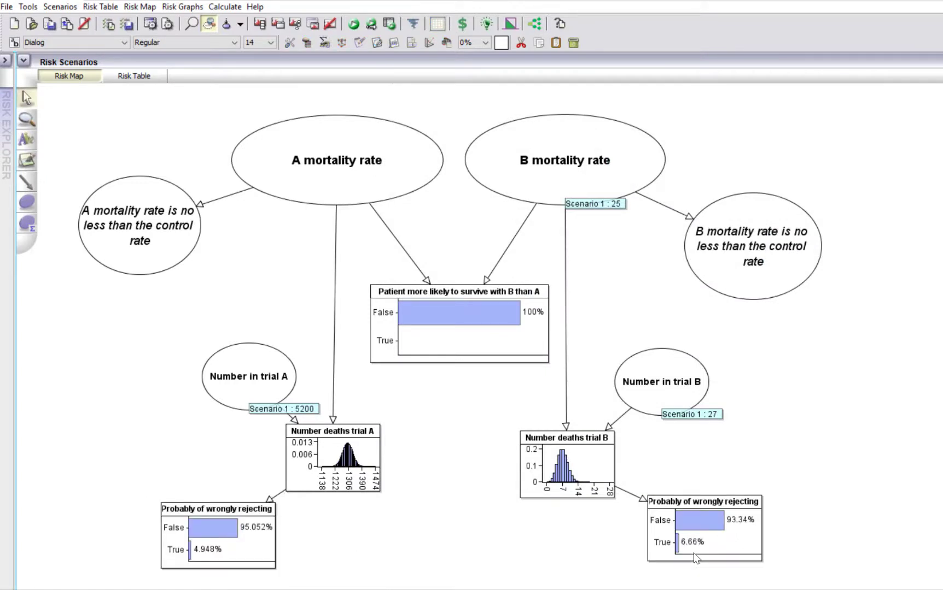